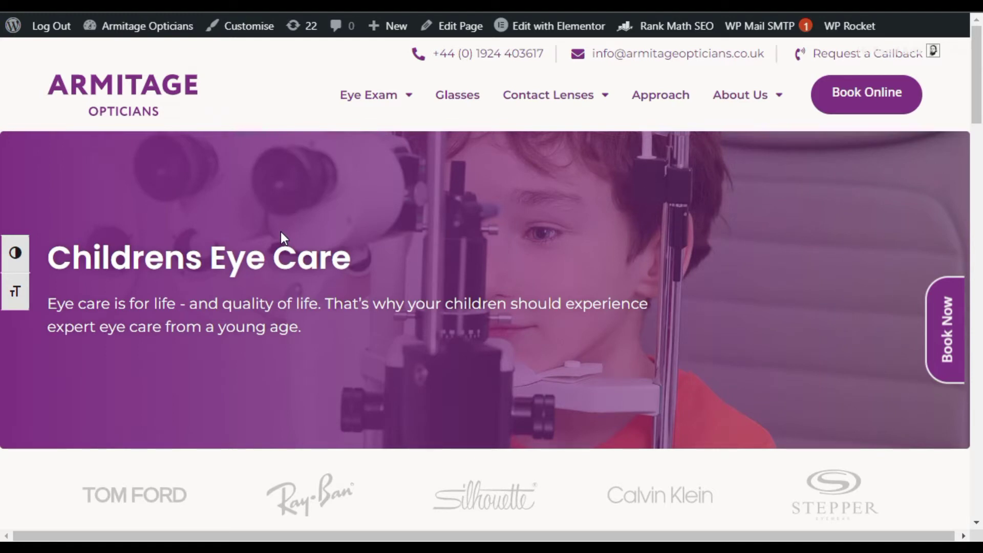
- Scroll to the Childrens Eye Care contact form and put focus in its empty Name field
{"action": "scroll", "coordinate": [281, 231], "scroll_direction": "down", "scroll_amount": 15}
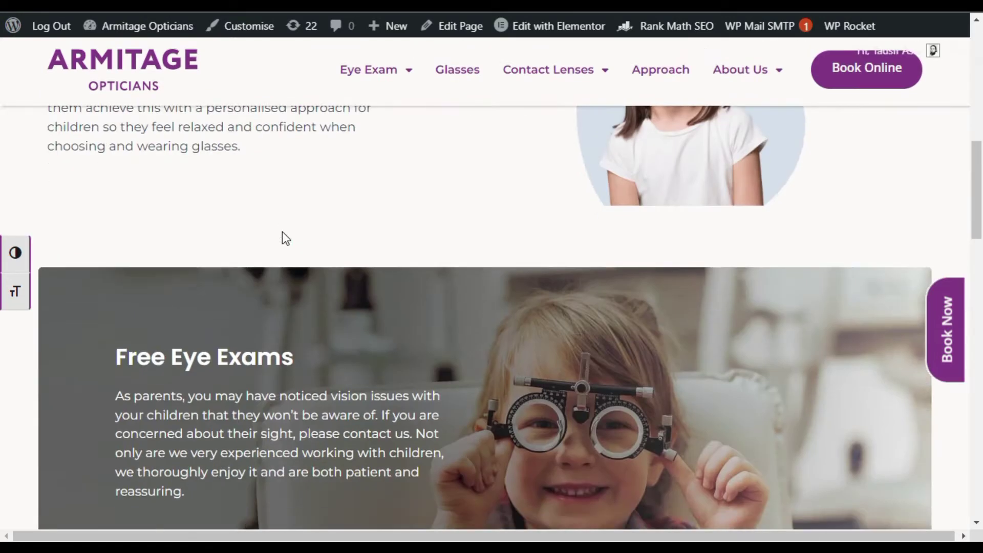
{"action": "scroll", "coordinate": [284, 231], "scroll_direction": "up", "scroll_amount": 2}
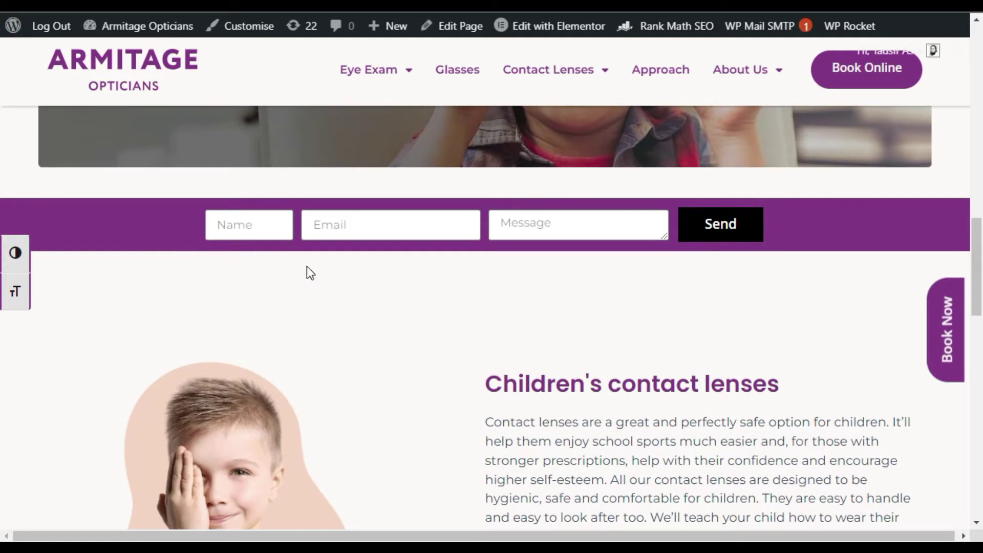
{"action": "left_click", "coordinate": [275, 219]}
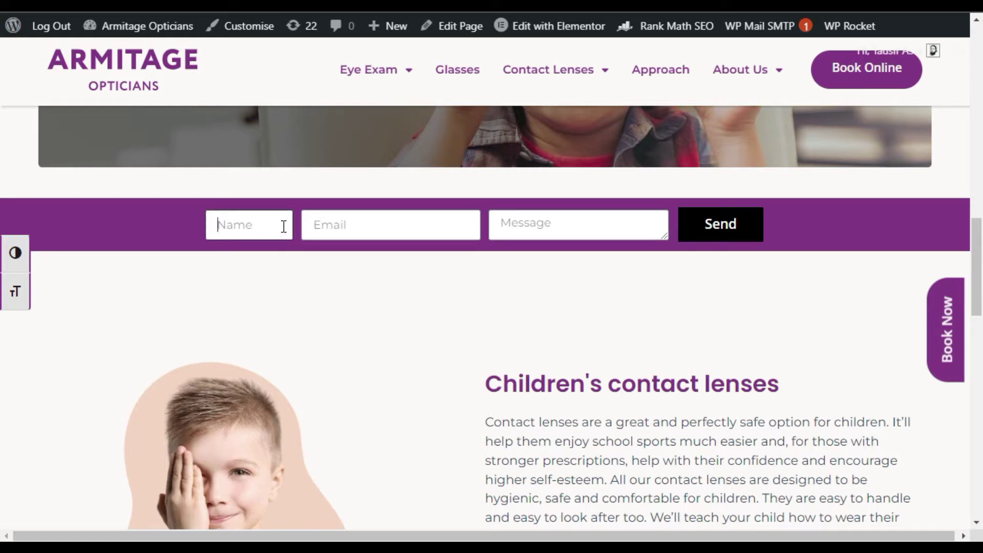
- Go to Dashboard, then Pages > All Pages, and edit the Childrens page with Elementor
{"action": "mouse_move", "coordinate": [132, 30]}
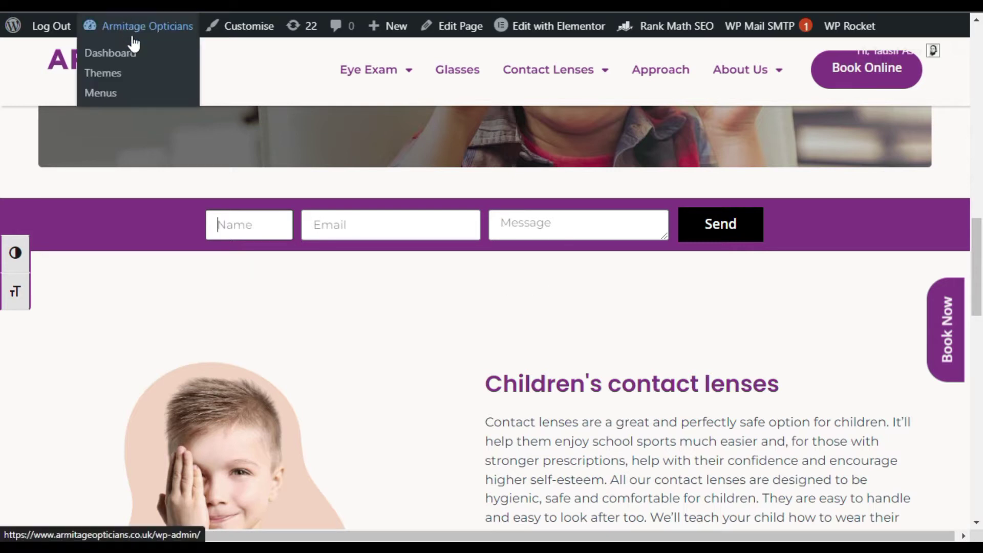
{"action": "left_click", "coordinate": [139, 52]}
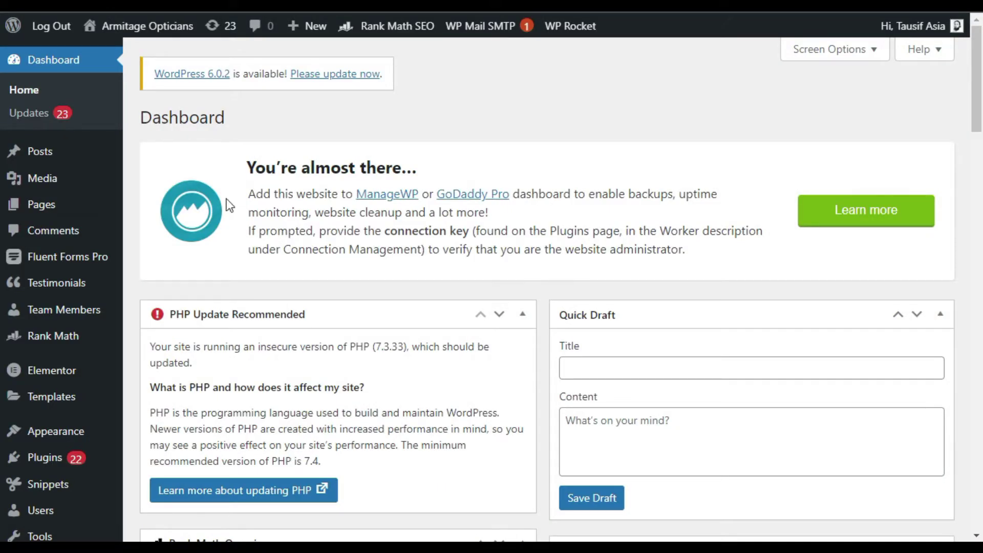
{"action": "mouse_move", "coordinate": [31, 208]}
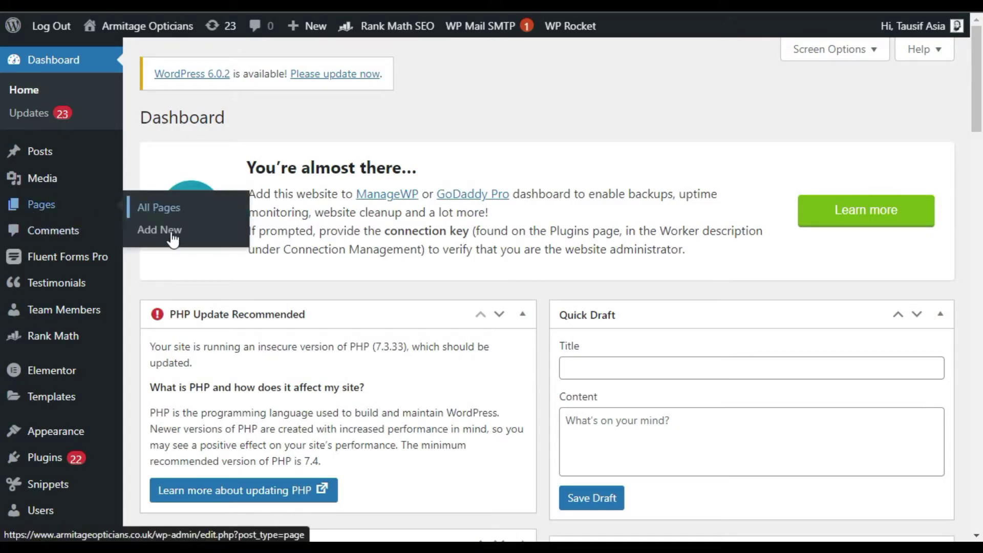
{"action": "left_click", "coordinate": [171, 211]}
{"action": "scroll", "coordinate": [168, 211], "scroll_direction": "down", "scroll_amount": 10}
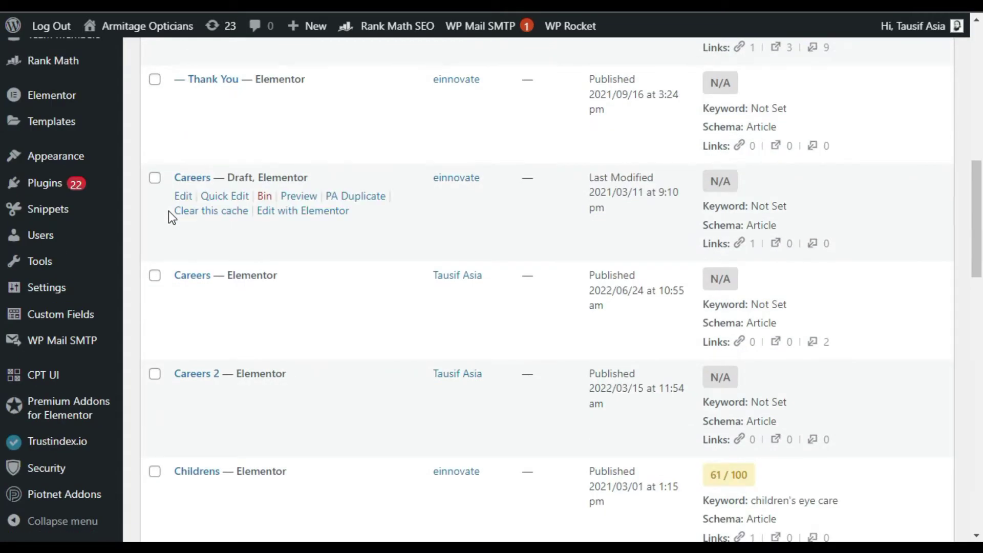
{"action": "scroll", "coordinate": [168, 211], "scroll_direction": "down", "scroll_amount": 6}
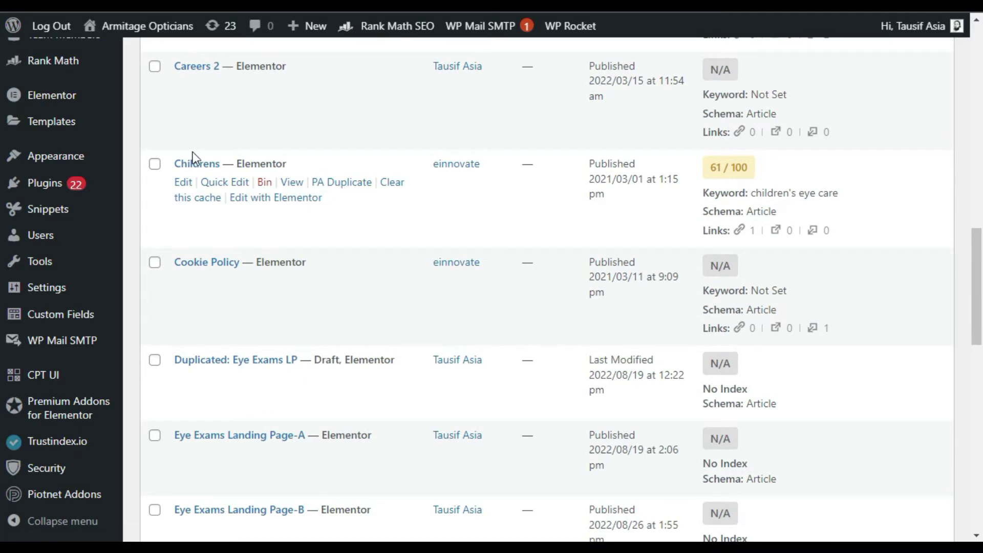
{"action": "left_click", "coordinate": [293, 198]}
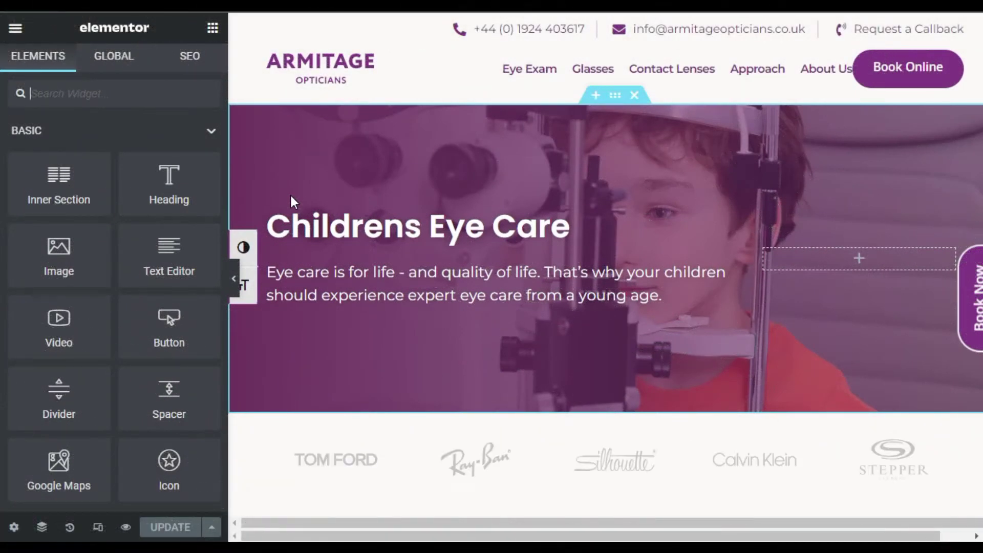
- Insert a new single-column section above the Children's contact lenses section
{"action": "scroll", "coordinate": [559, 247], "scroll_direction": "down", "scroll_amount": 8}
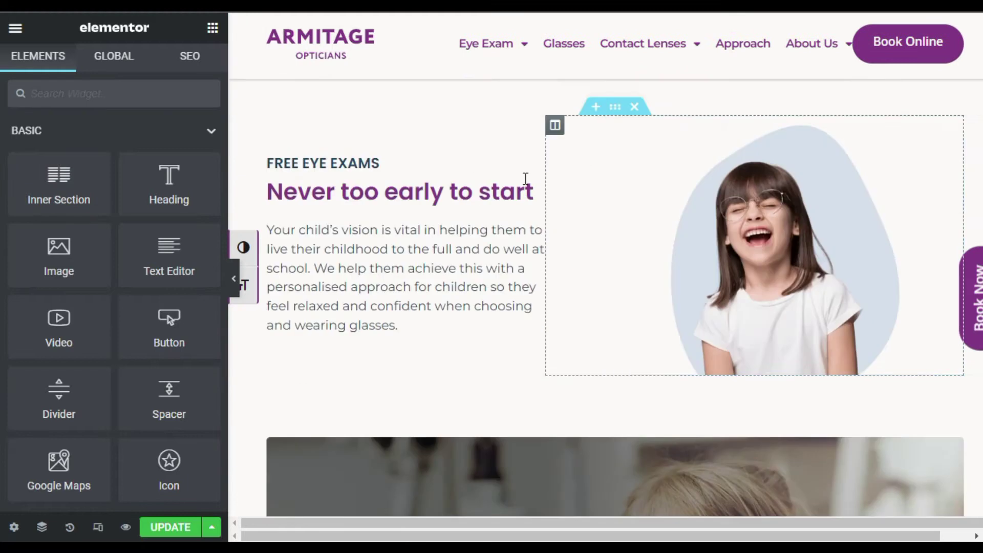
{"action": "scroll", "coordinate": [526, 179], "scroll_direction": "down", "scroll_amount": 10}
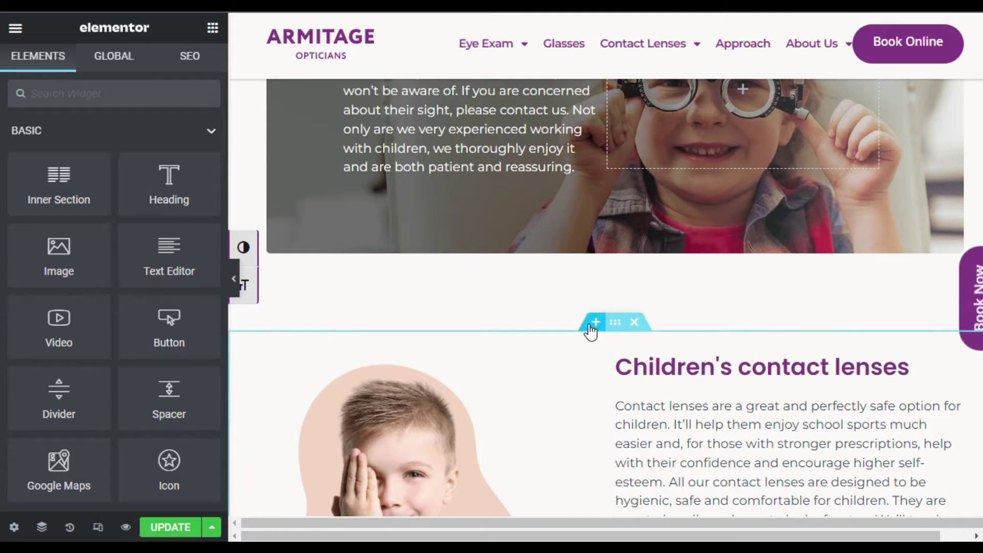
{"action": "left_click", "coordinate": [589, 323]}
{"action": "left_click", "coordinate": [616, 348]}
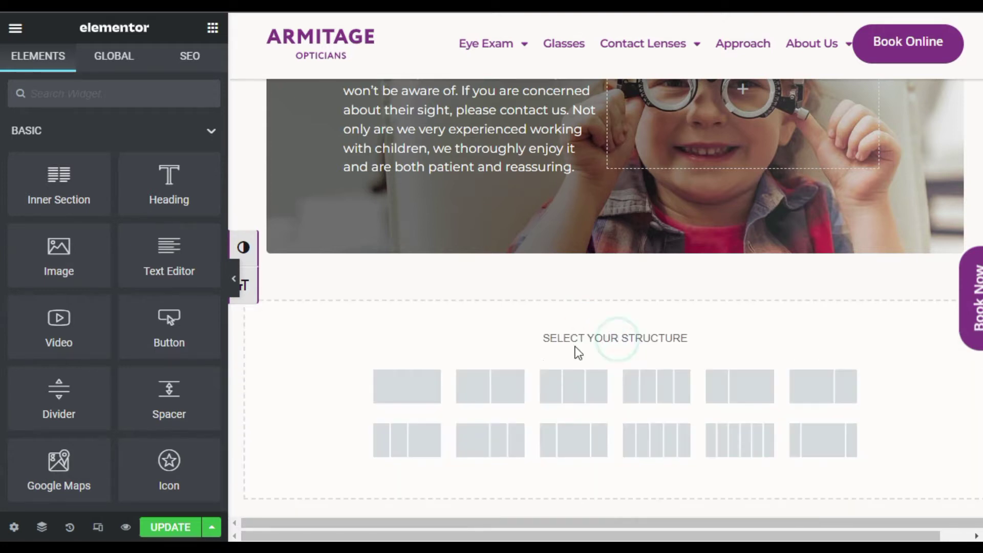
{"action": "left_click", "coordinate": [416, 375]}
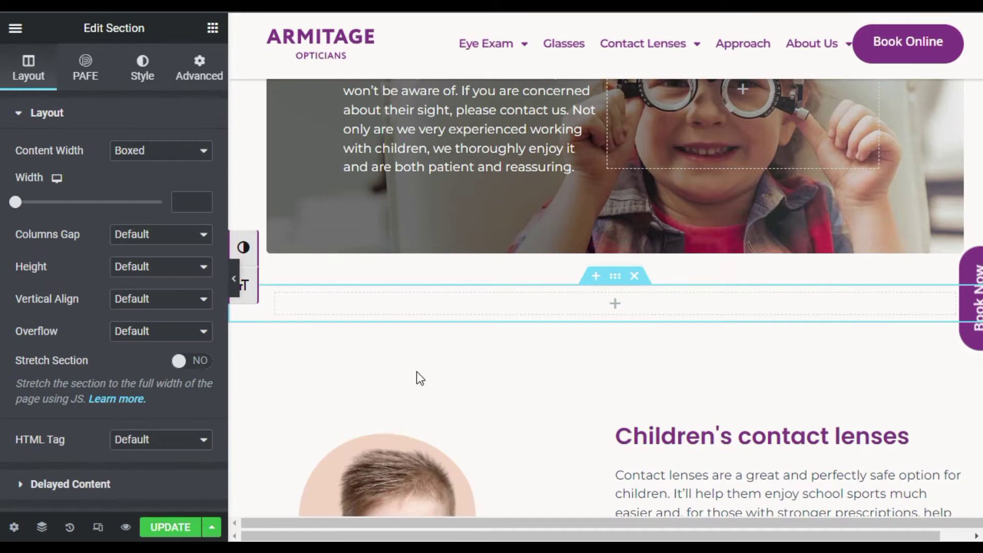
- Give the new section a classic background in the Primary global colour (#823886)
{"action": "left_click", "coordinate": [141, 76]}
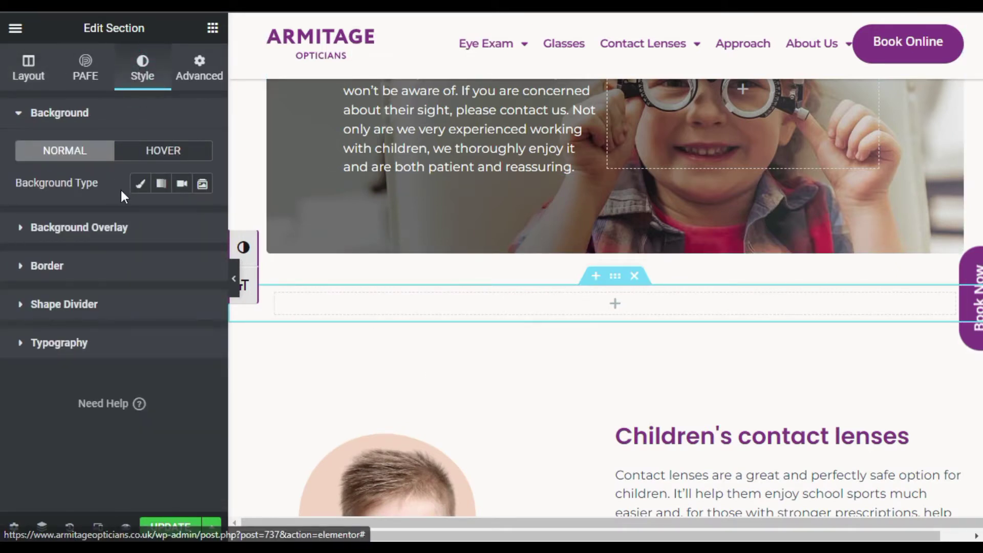
{"action": "left_click", "coordinate": [141, 185]}
{"action": "left_click", "coordinate": [183, 215]}
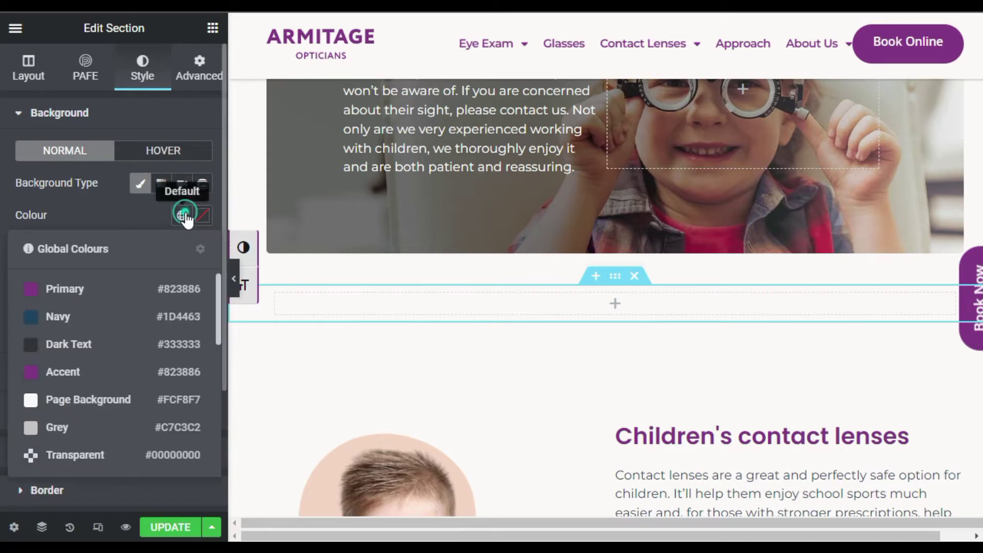
{"action": "left_click", "coordinate": [182, 287]}
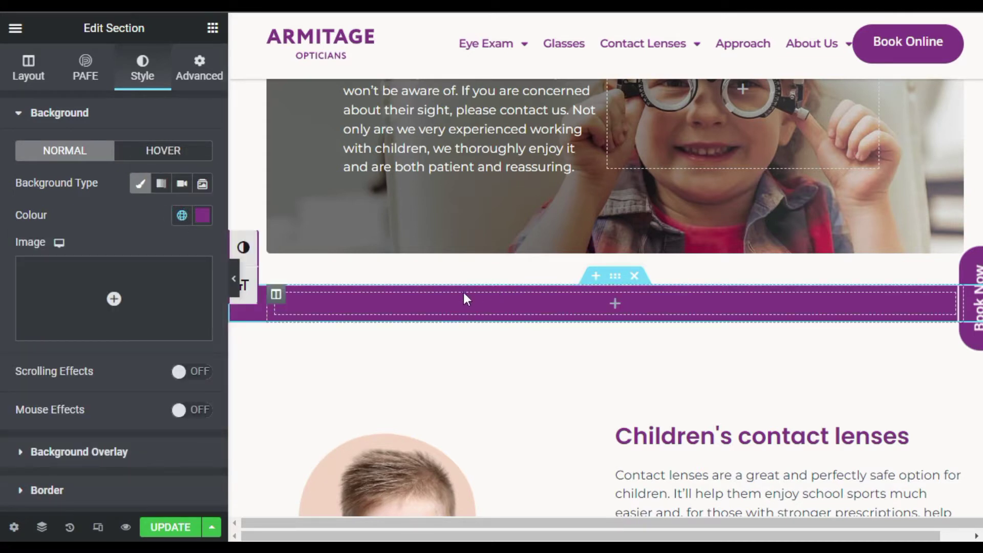
{"action": "left_click", "coordinate": [212, 28]}
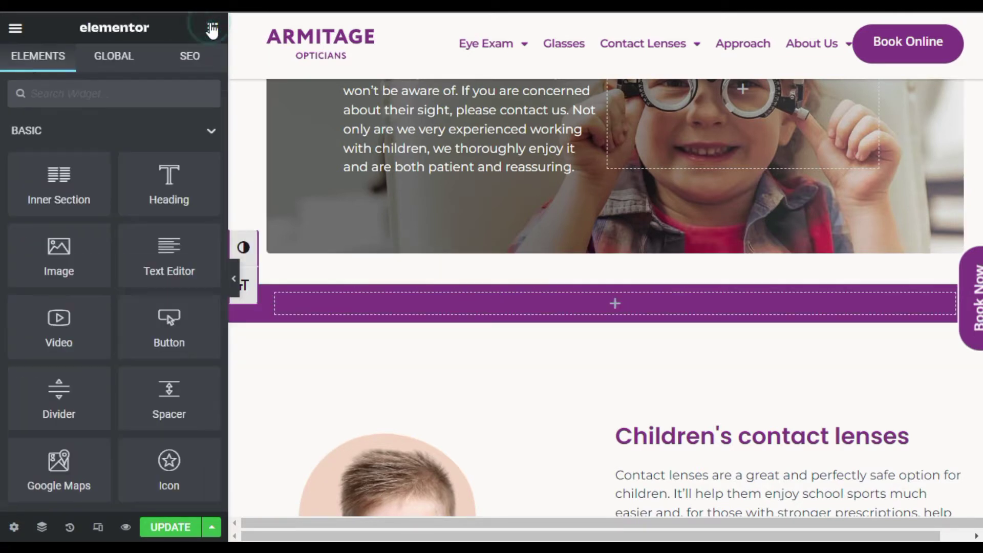
- Drag the PRO Form widget with Name, Email, Message and Send into the purple section
{"action": "scroll", "coordinate": [165, 169], "scroll_direction": "down", "scroll_amount": 10}
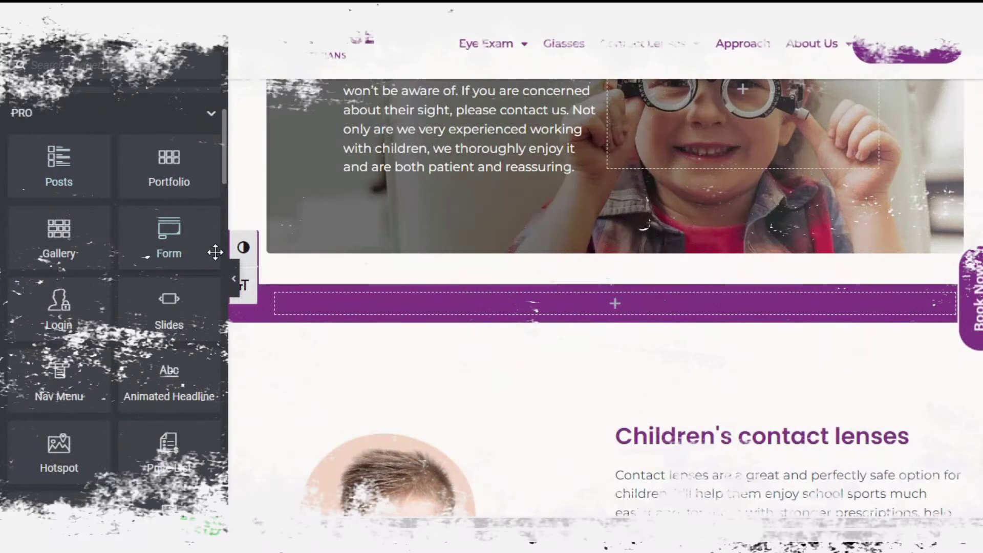
{"action": "left_click_drag", "start_coordinate": [163, 245], "coordinate": [618, 304]}
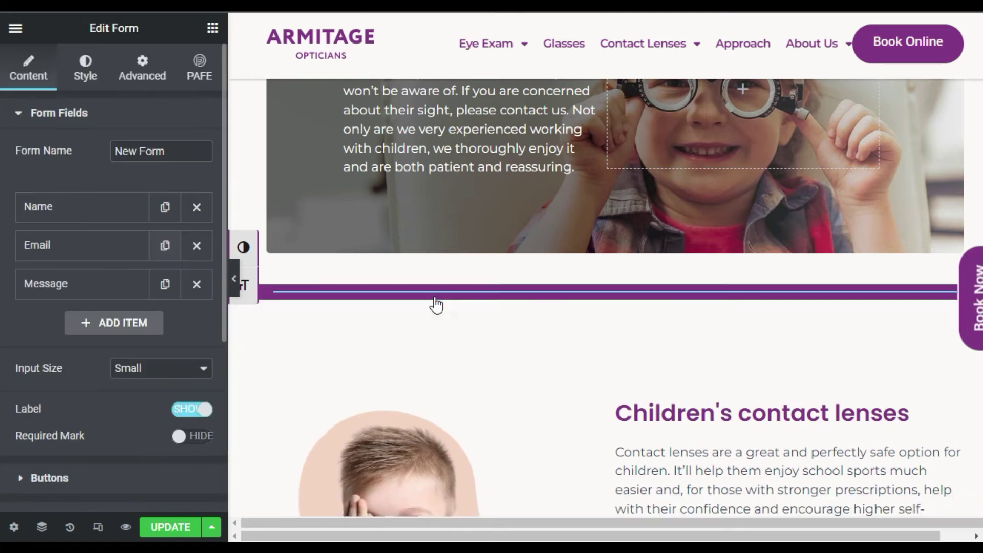
{"action": "scroll", "coordinate": [535, 324], "scroll_direction": "down", "scroll_amount": 4}
{"action": "scroll", "coordinate": [494, 318], "scroll_direction": "up", "scroll_amount": 2}
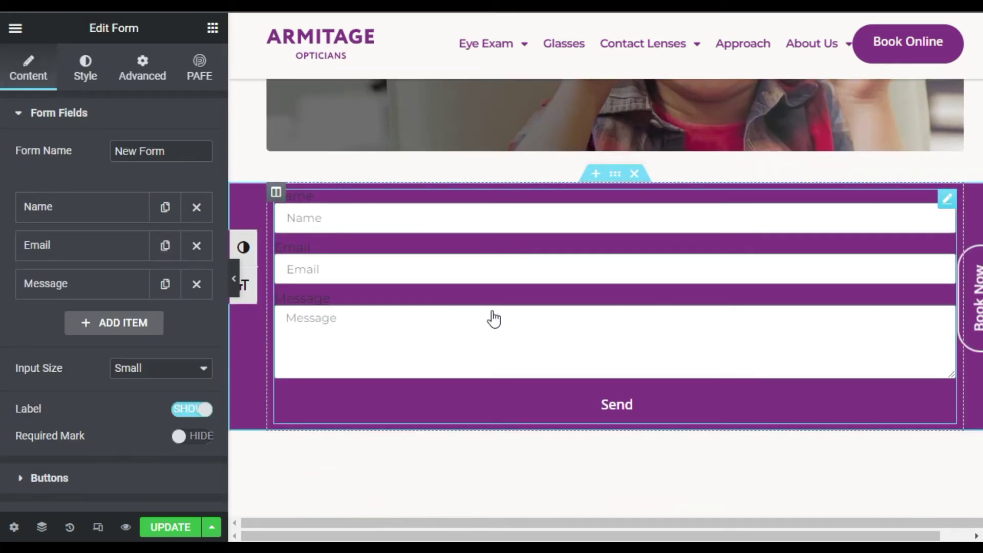
{"action": "left_click", "coordinate": [143, 78]}
{"action": "scroll", "coordinate": [134, 375], "scroll_direction": "down", "scroll_amount": 5}
{"action": "left_click", "coordinate": [130, 406]}
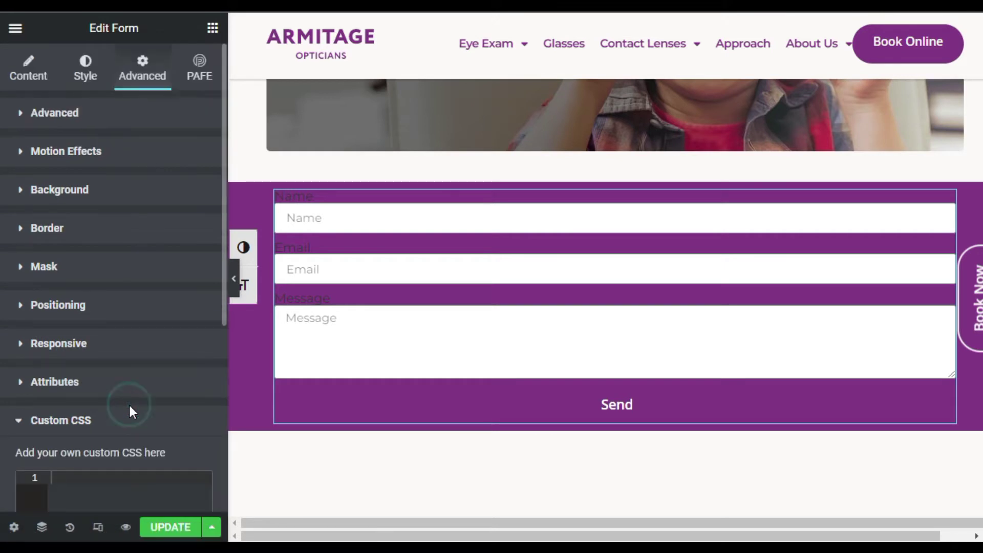
{"action": "left_click", "coordinate": [78, 221]}
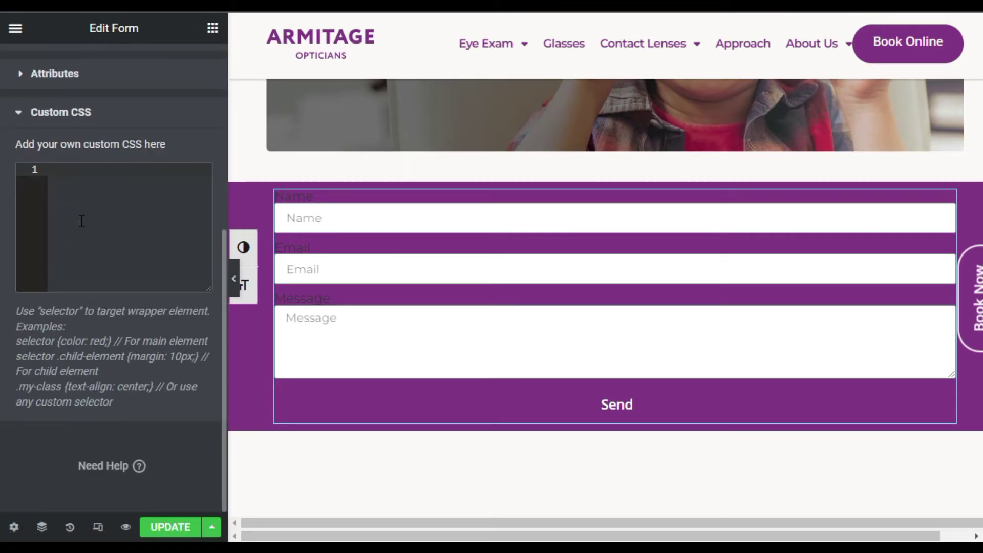
{"action": "type", "text": "@media(min-width:768px){     selector .elementor-form-fields-wrapper {     -ms-flex-wrap: nowrap !important;     flex-wrap: nowrap !important; } }"}
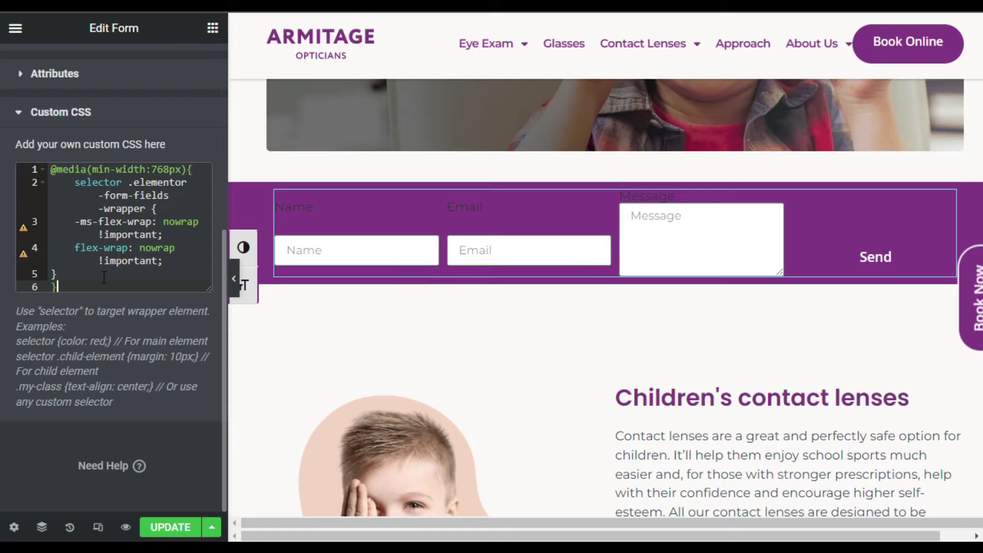
{"action": "scroll", "coordinate": [91, 273], "scroll_direction": "up", "scroll_amount": 6}
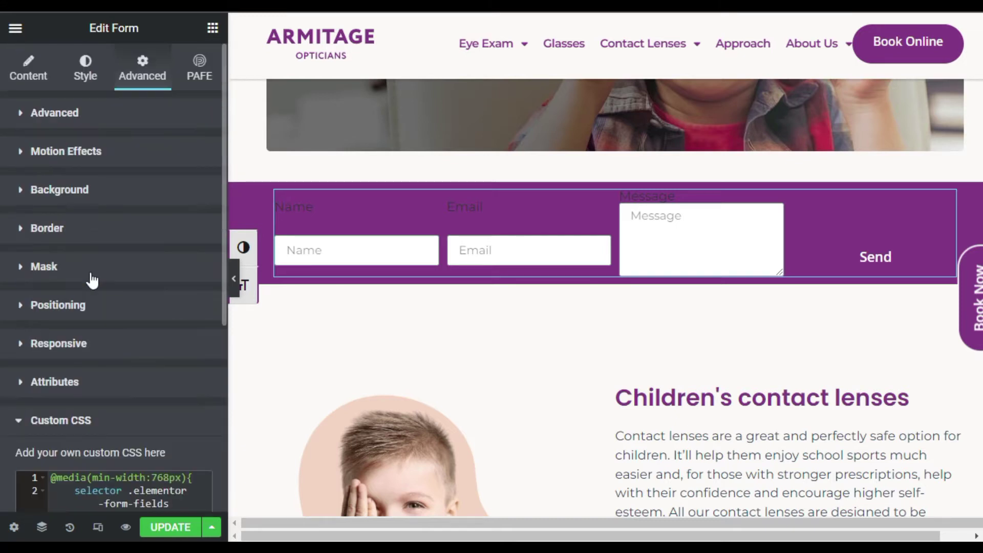
{"action": "left_click", "coordinate": [24, 68]}
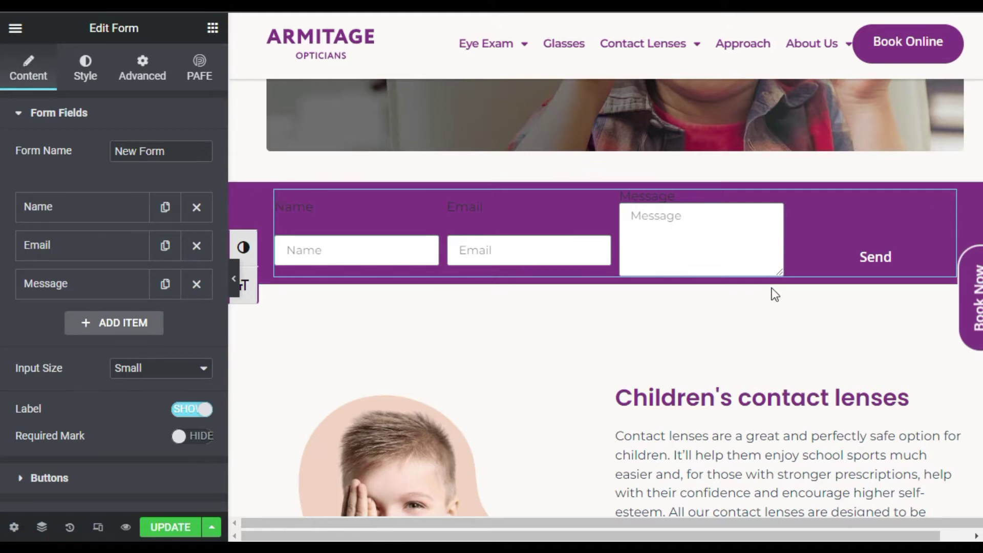
- Reduce the Message field from 4 rows to 1 and hide the form labels
{"action": "left_click", "coordinate": [84, 285]}
{"action": "scroll", "coordinate": [158, 392], "scroll_direction": "down", "scroll_amount": 2}
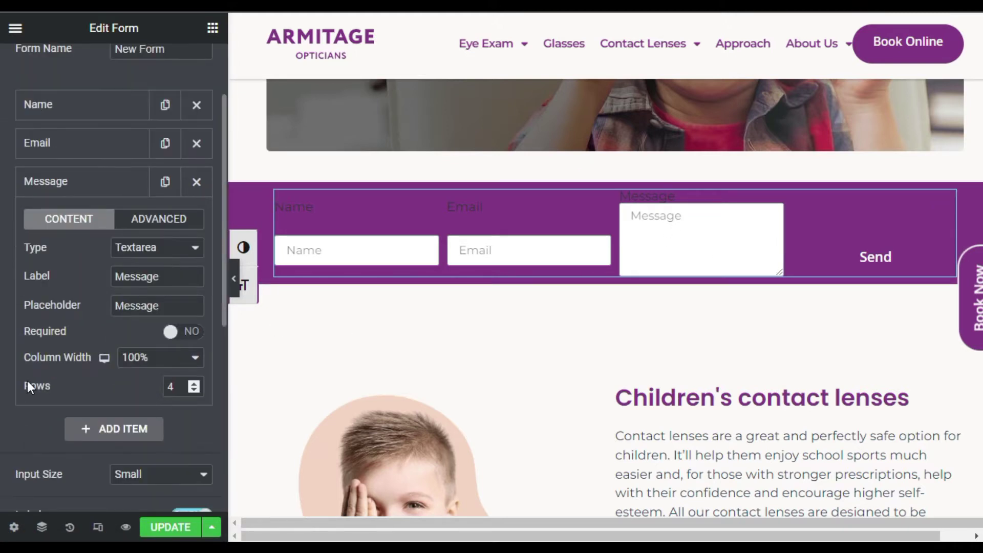
{"action": "left_click_drag", "start_coordinate": [180, 388], "coordinate": [162, 391]}
{"action": "type", "text": "1"}
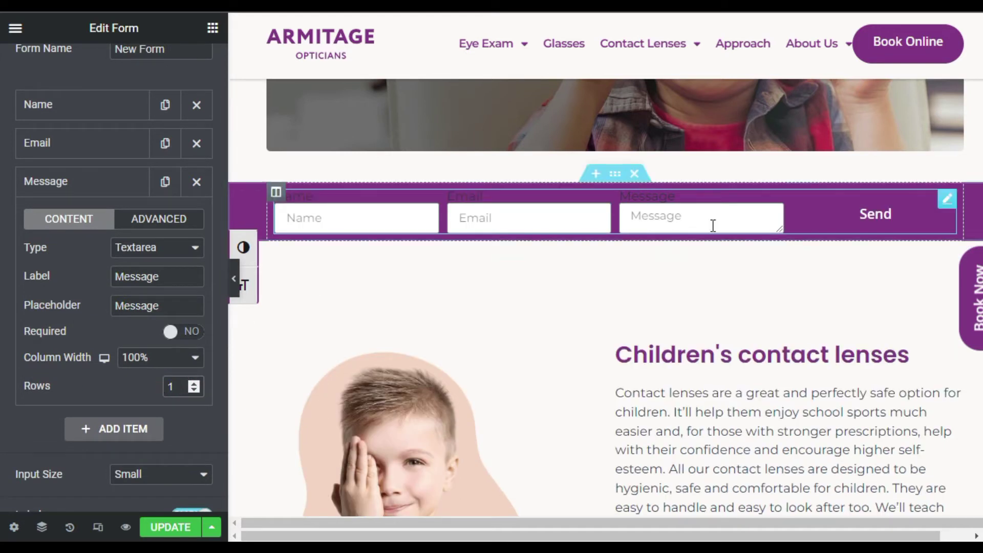
{"action": "scroll", "coordinate": [162, 336], "scroll_direction": "down", "scroll_amount": 4}
{"action": "left_click", "coordinate": [194, 311]}
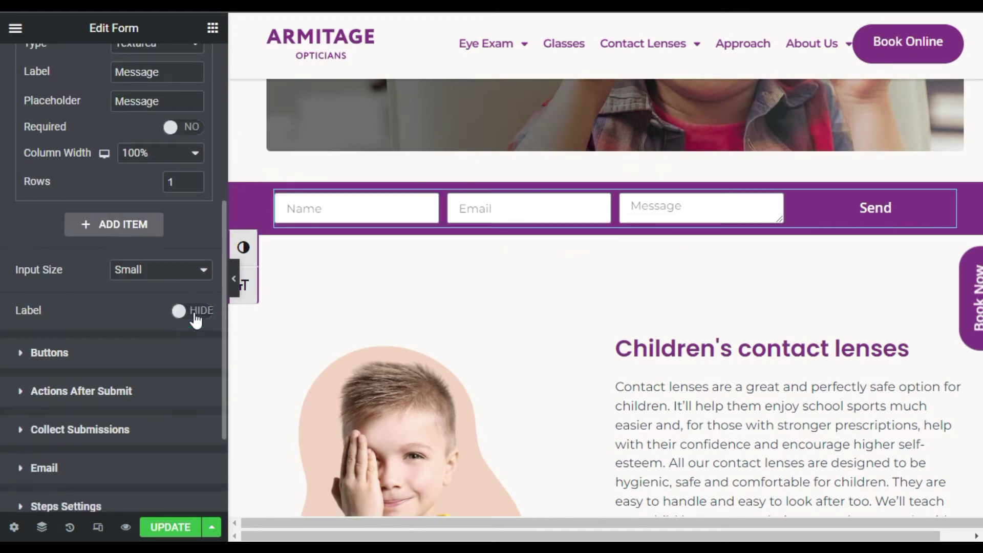
- Set the Name field's column width to 50%
{"action": "scroll", "coordinate": [193, 312], "scroll_direction": "up", "scroll_amount": 6}
{"action": "left_click", "coordinate": [101, 206]}
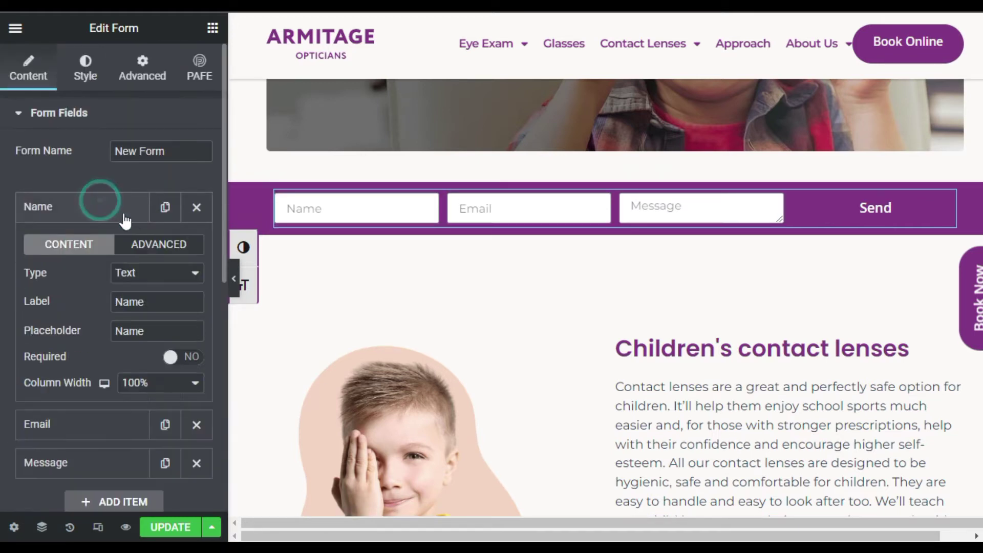
{"action": "left_click", "coordinate": [140, 381]}
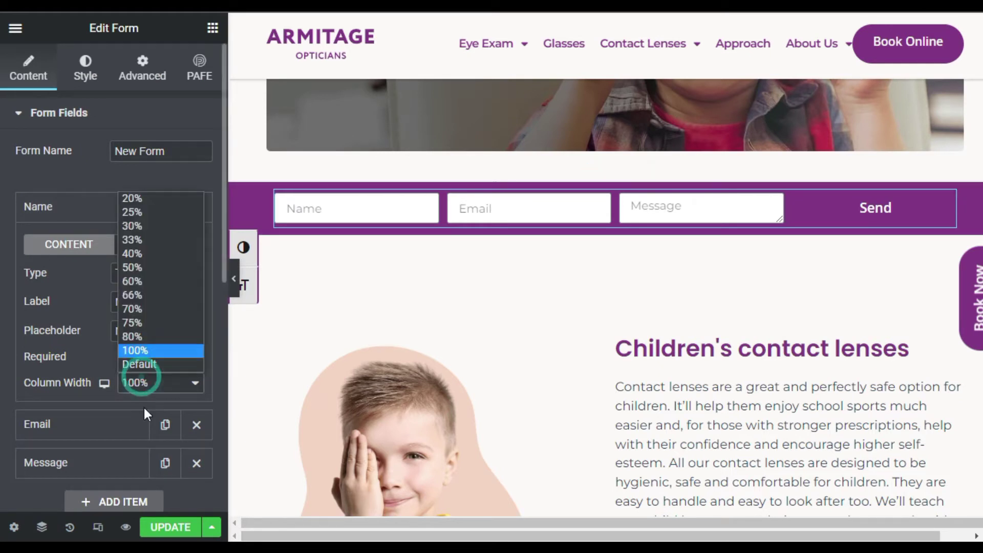
{"action": "left_click", "coordinate": [164, 271]}
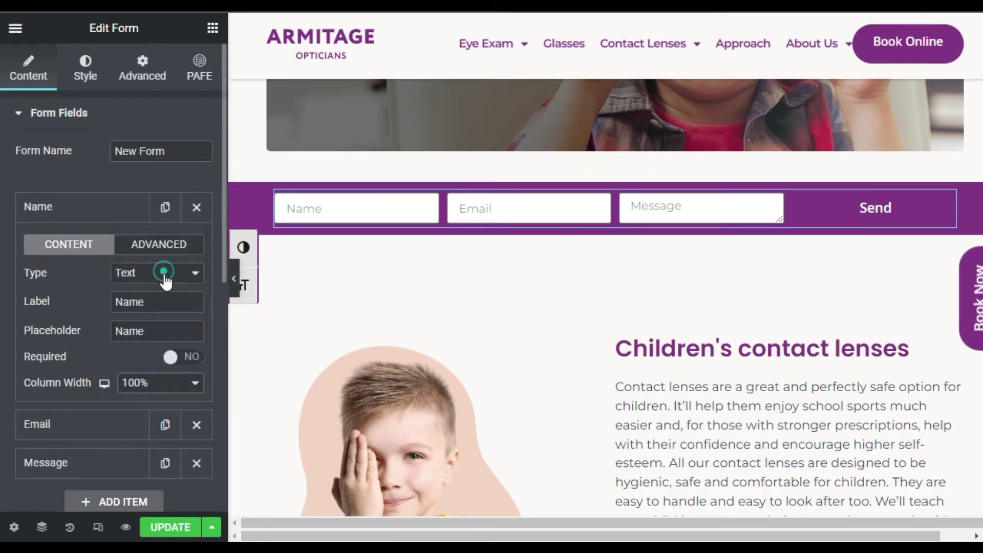
{"action": "mouse_move", "coordinate": [622, 196]}
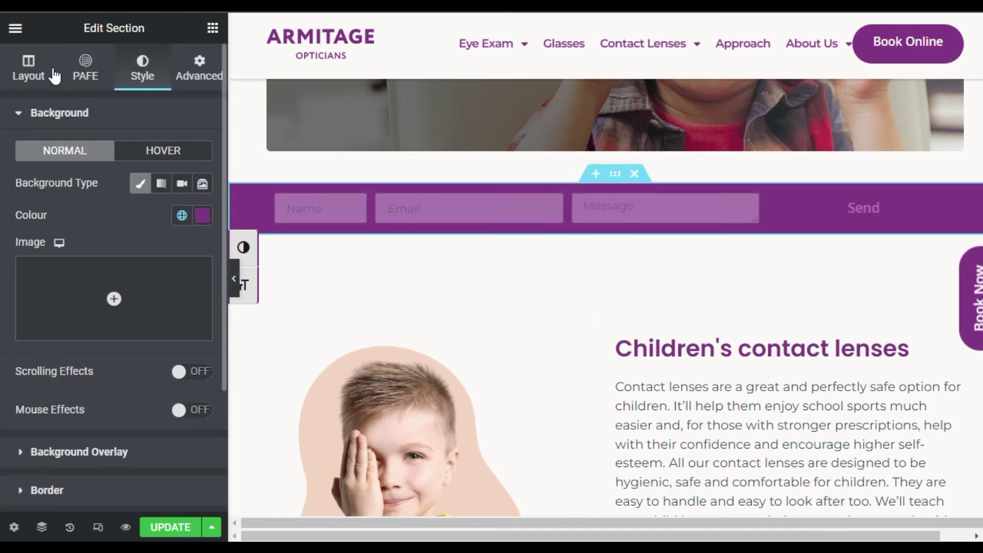
- Set the purple section's boxed content width to 750 in the Layout tab
{"action": "left_click", "coordinate": [29, 64]}
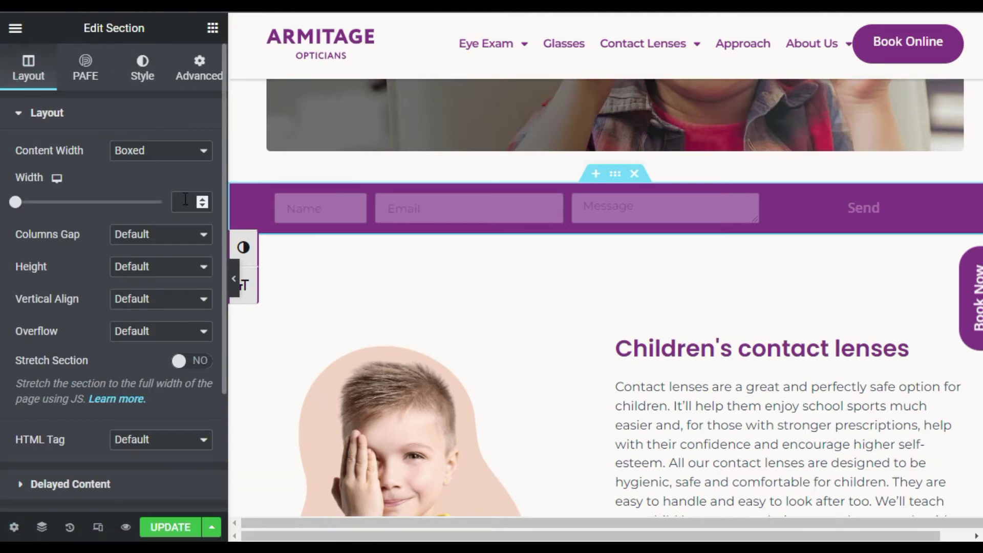
{"action": "left_click", "coordinate": [184, 201]}
{"action": "type", "text": "750"}
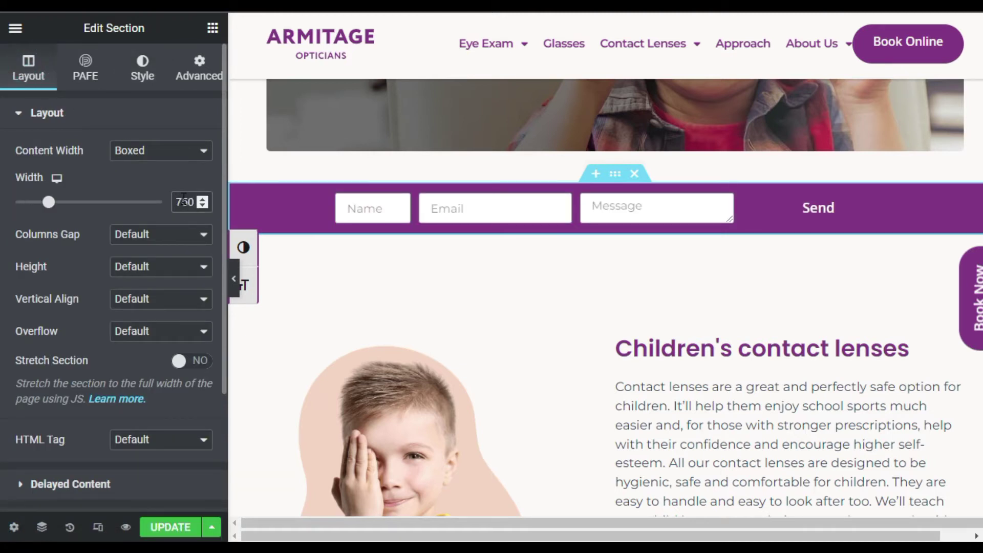
{"action": "mouse_move", "coordinate": [888, 205]}
{"action": "left_click", "coordinate": [621, 209]}
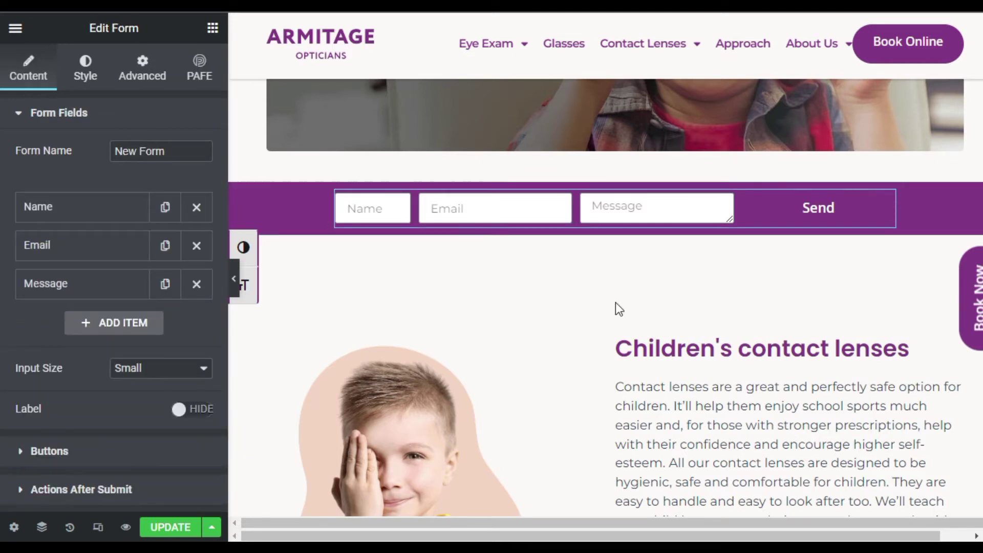
{"action": "scroll", "coordinate": [67, 304], "scroll_direction": "down", "scroll_amount": 4}
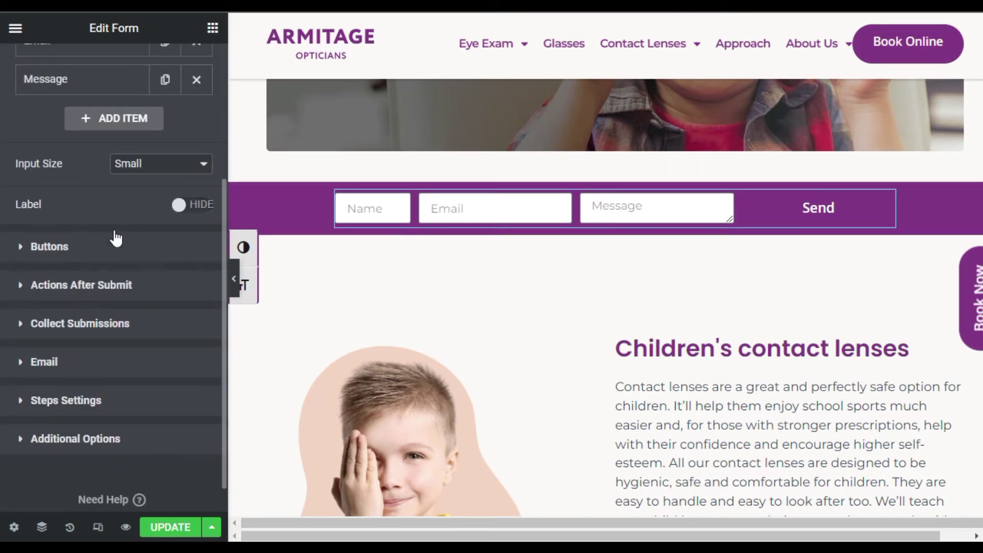
{"action": "scroll", "coordinate": [103, 85], "scroll_direction": "up", "scroll_amount": 4}
- Make the Send button's normal background colour pure black #000000
{"action": "left_click", "coordinate": [91, 68]}
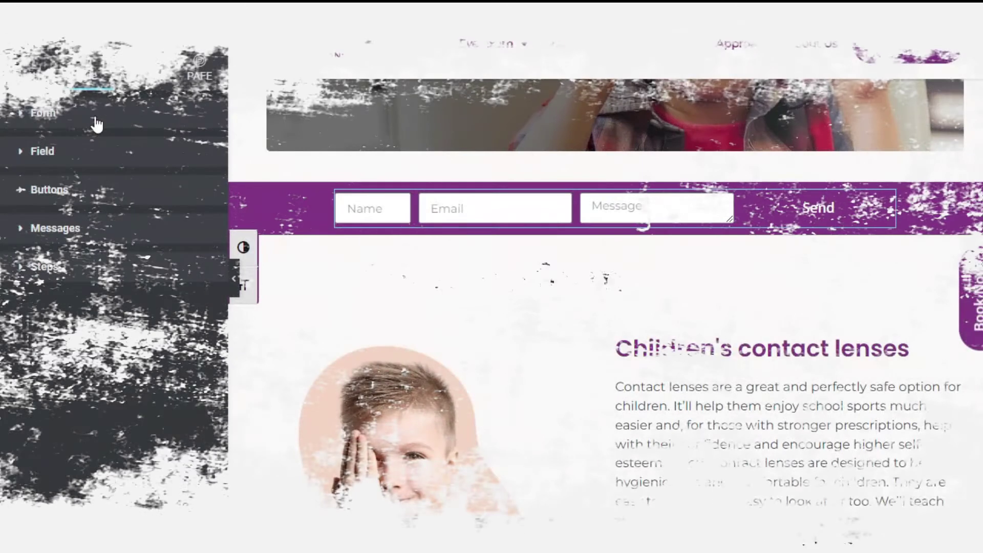
{"action": "left_click", "coordinate": [70, 190]}
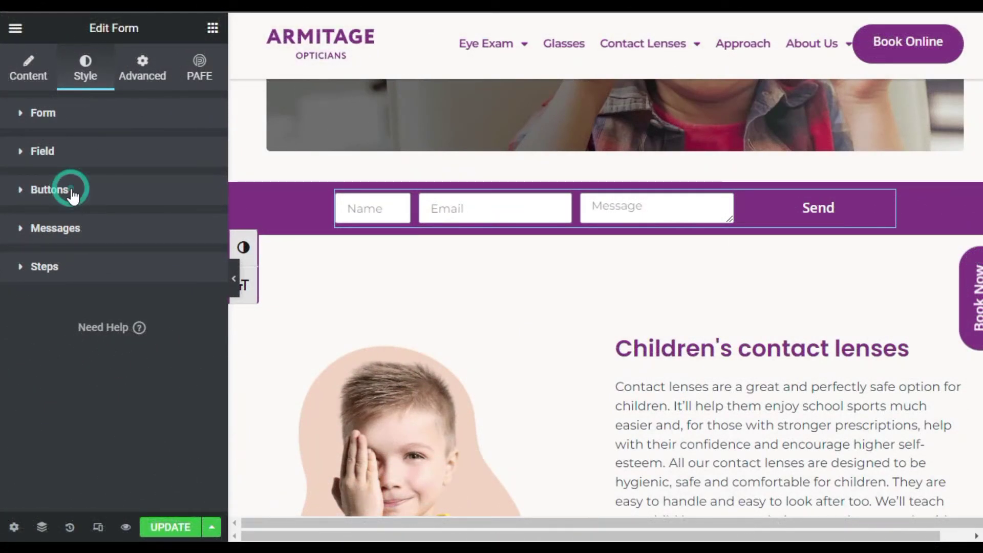
{"action": "scroll", "coordinate": [90, 256], "scroll_direction": "down", "scroll_amount": 4}
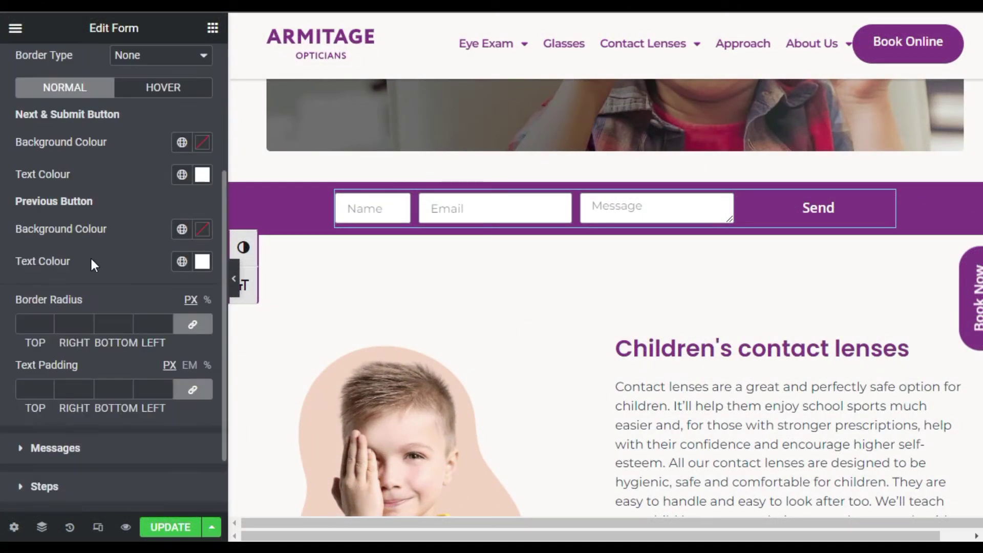
{"action": "left_click", "coordinate": [202, 143]}
{"action": "left_click", "coordinate": [42, 307]}
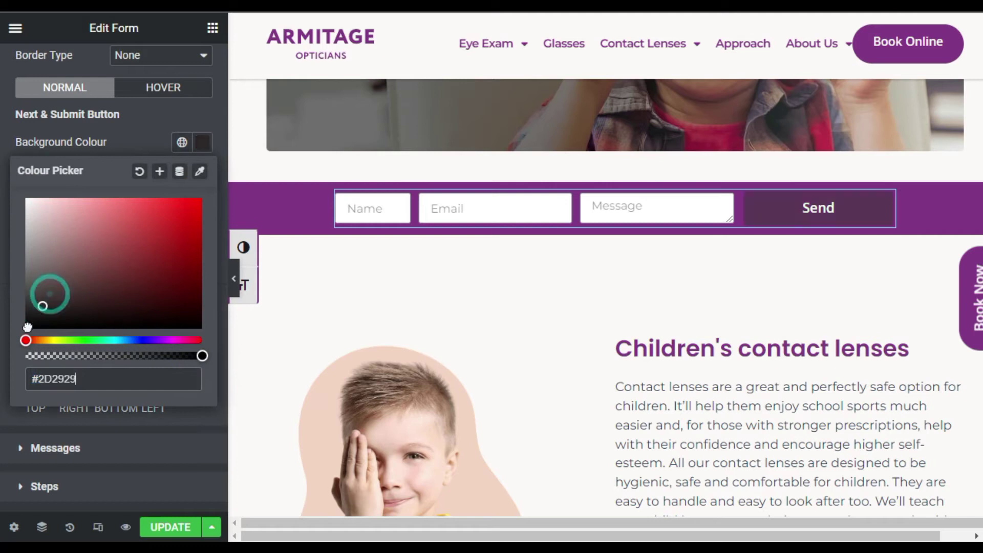
{"action": "left_click", "coordinate": [27, 327]}
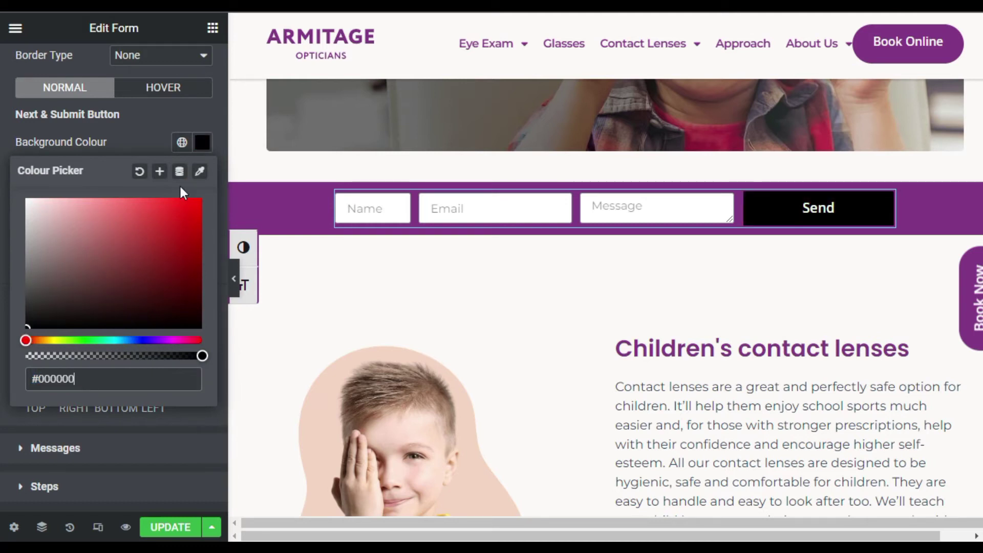
{"action": "left_click", "coordinate": [152, 106]}
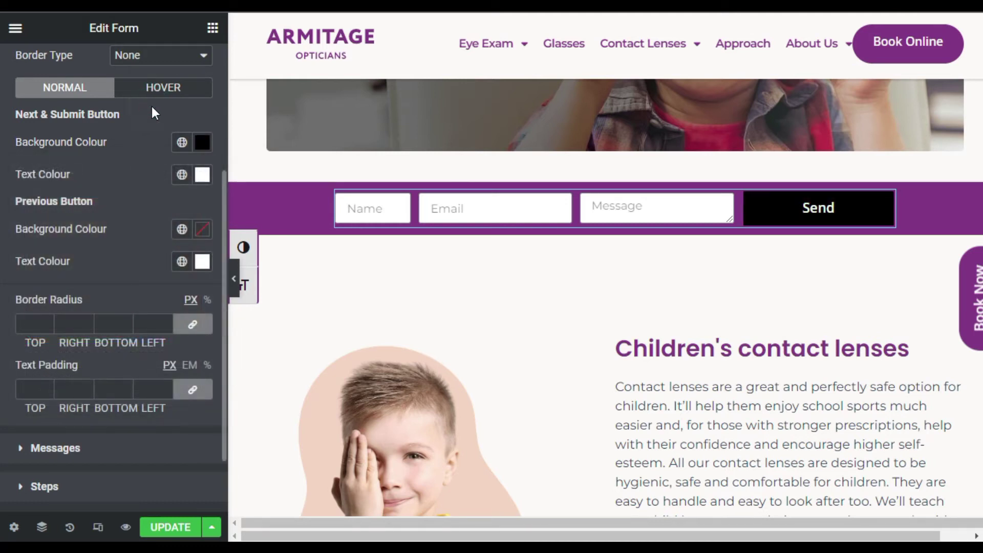
- Set the Send button's hover background to #FFFFFF and hover text colour to black
{"action": "left_click", "coordinate": [169, 90]}
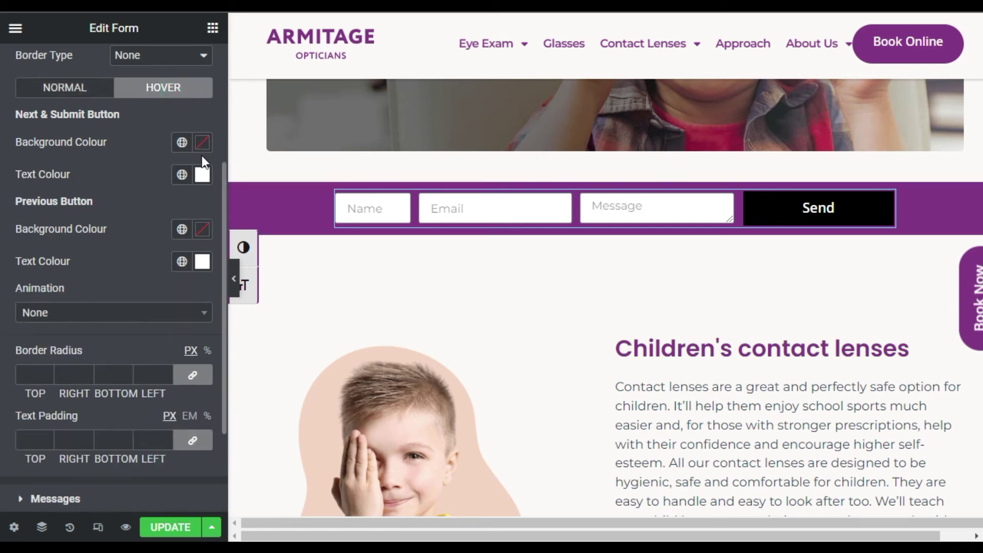
{"action": "left_click", "coordinate": [203, 142]}
{"action": "type", "text": "#ffffff"}
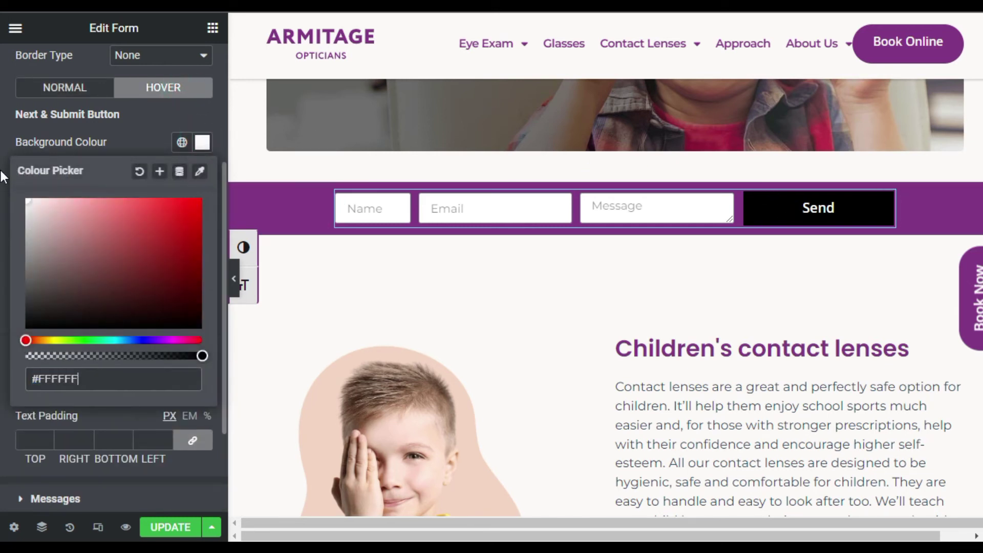
{"action": "left_click", "coordinate": [125, 124]}
{"action": "left_click", "coordinate": [202, 174]}
{"action": "left_click_drag", "start_coordinate": [117, 292], "coordinate": [20, 369]}
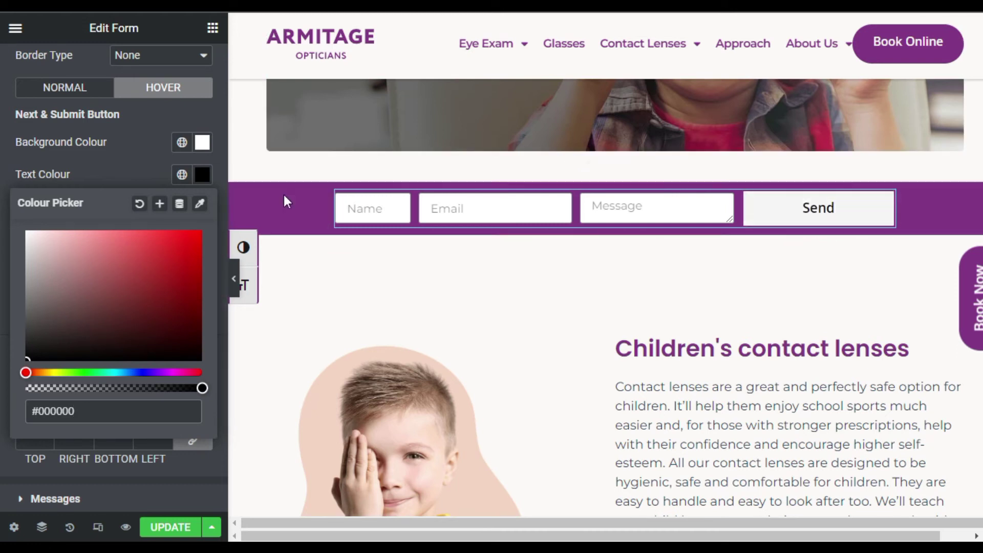
{"action": "left_click", "coordinate": [65, 156]}
{"action": "scroll", "coordinate": [49, 120], "scroll_direction": "up", "scroll_amount": 4}
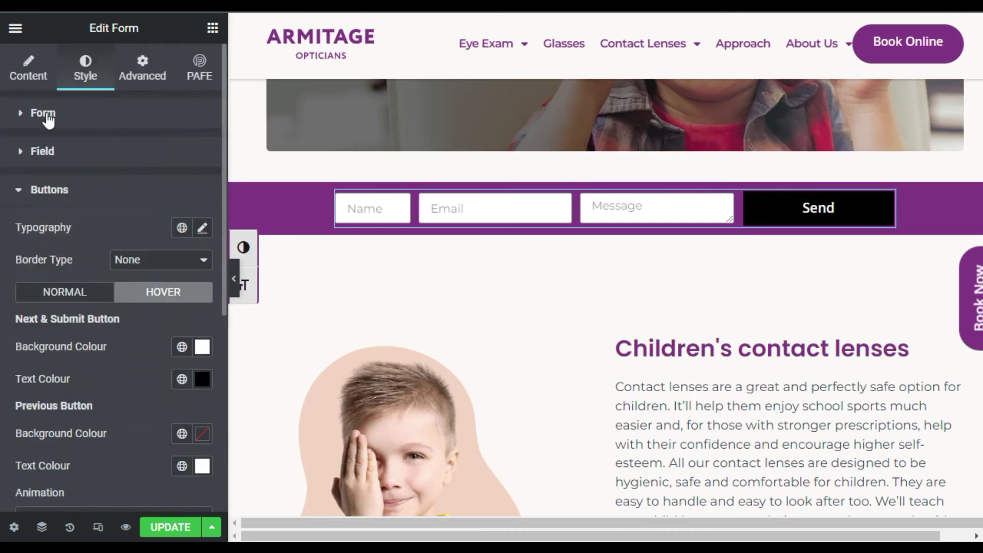
- Keep the Send button Small with 50% column width, then Update and preview the page
{"action": "left_click", "coordinate": [26, 77]}
{"action": "scroll", "coordinate": [149, 189], "scroll_direction": "down", "scroll_amount": 5}
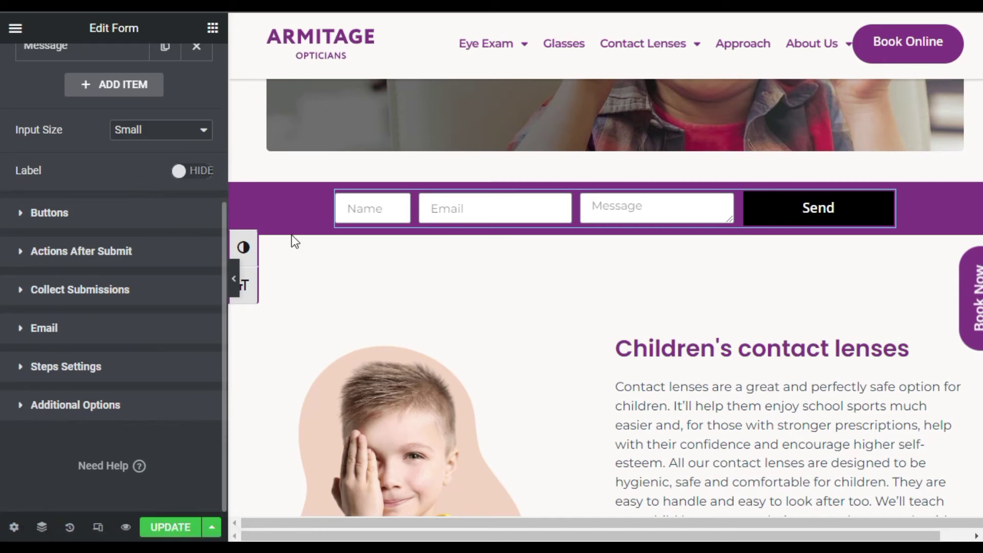
{"action": "left_click", "coordinate": [101, 212]}
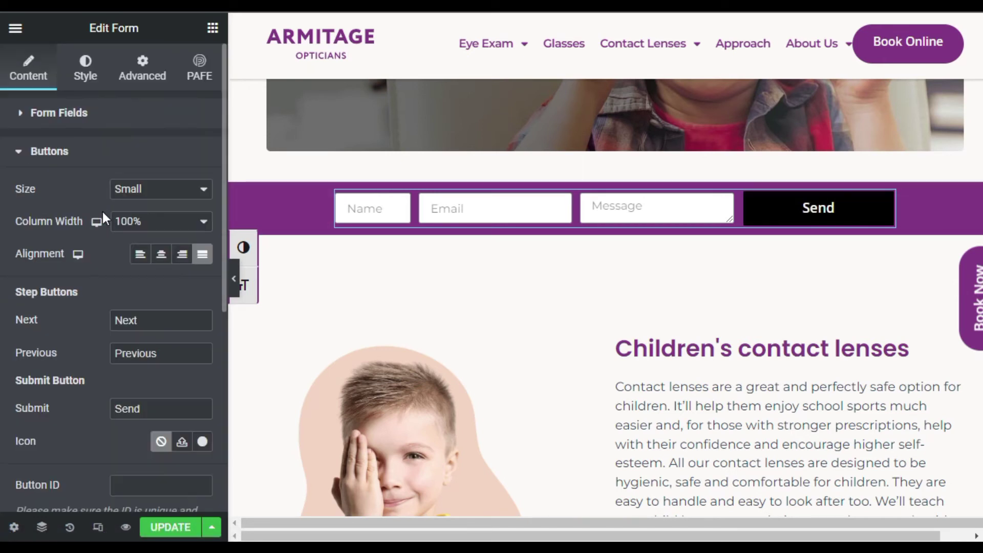
{"action": "left_click", "coordinate": [152, 194]}
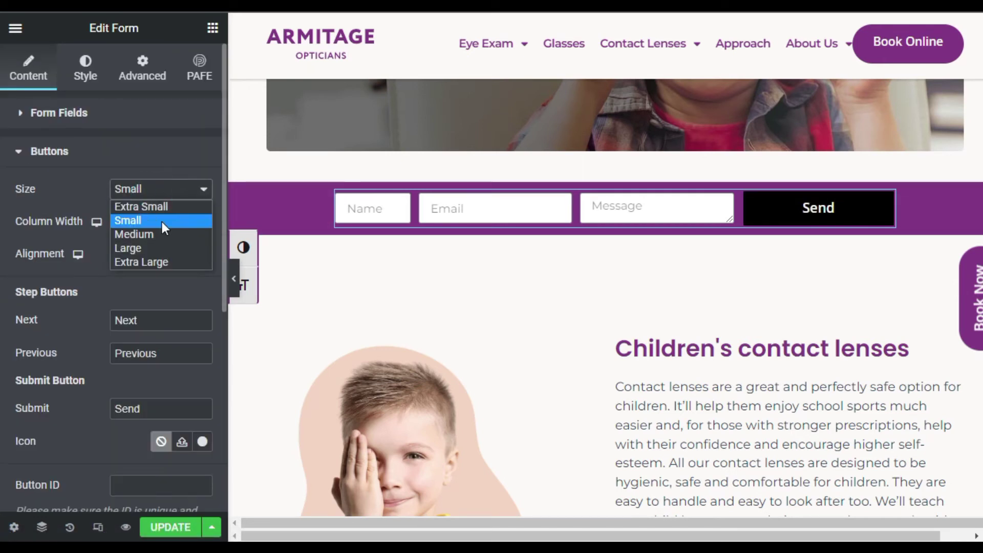
{"action": "left_click", "coordinate": [168, 221]}
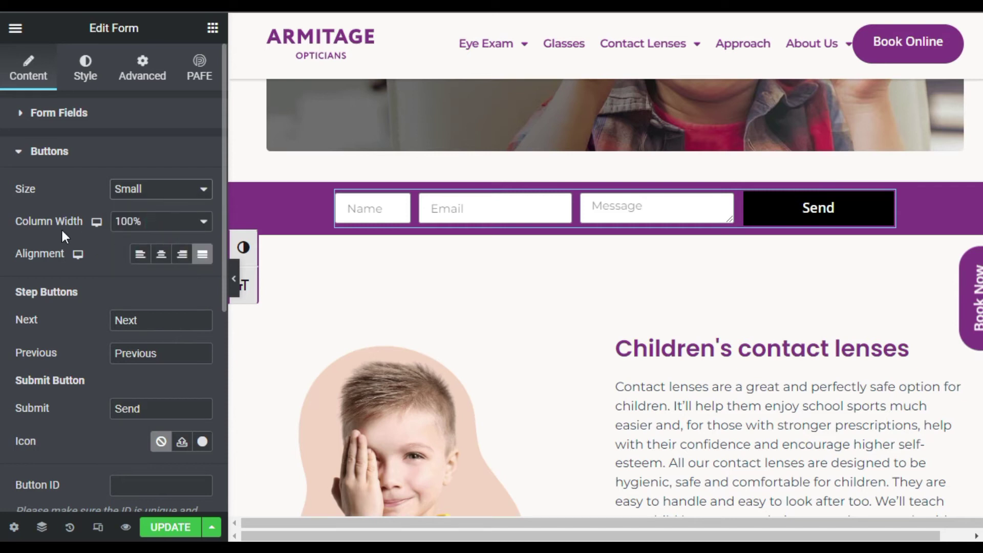
{"action": "left_click", "coordinate": [136, 225]}
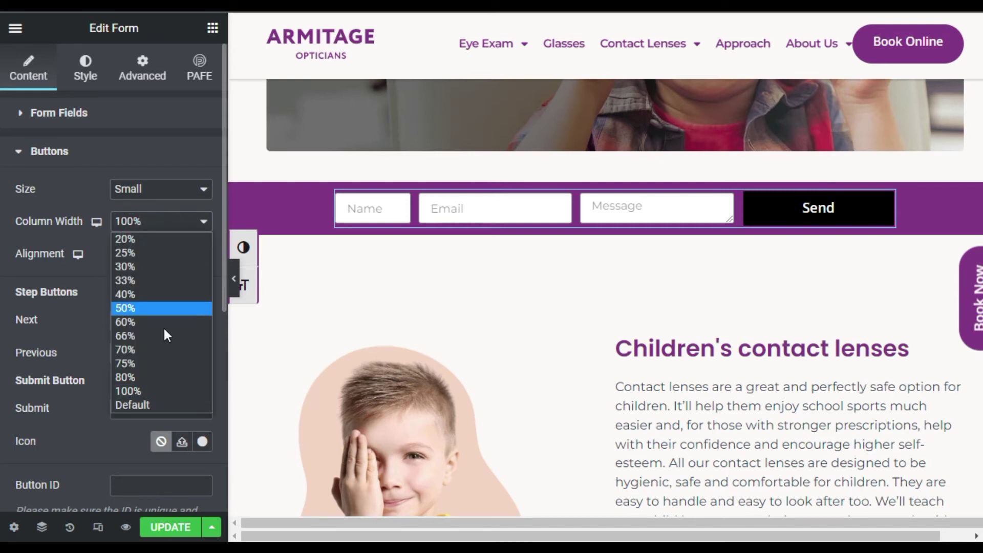
{"action": "left_click", "coordinate": [164, 309]}
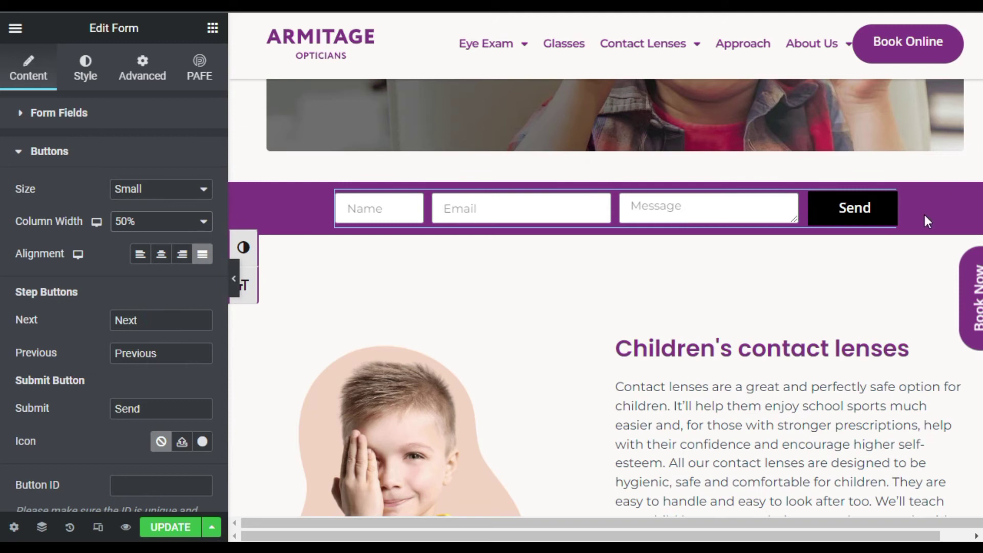
{"action": "left_click", "coordinate": [192, 532]}
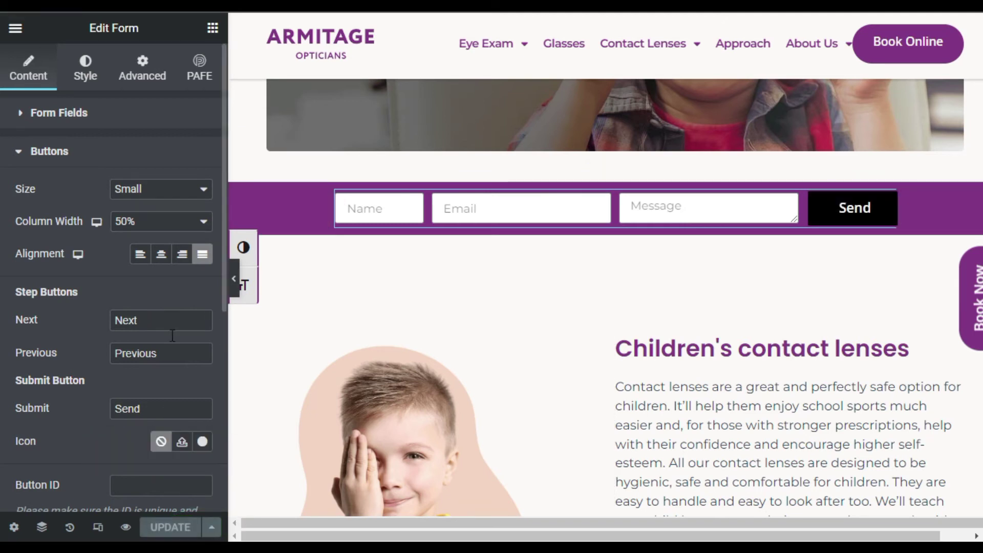
{"action": "left_click", "coordinate": [128, 528]}
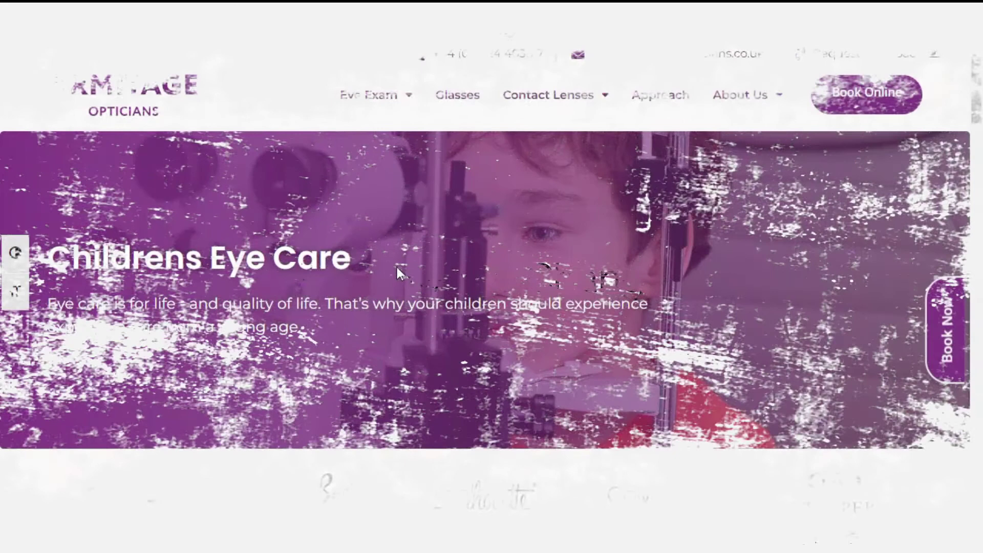
- Submit the live form with a test name and greeting, confirming 'The form was sent successfully'
{"action": "scroll", "coordinate": [397, 268], "scroll_direction": "down", "scroll_amount": 5}
{"action": "scroll", "coordinate": [396, 267], "scroll_direction": "up", "scroll_amount": 8}
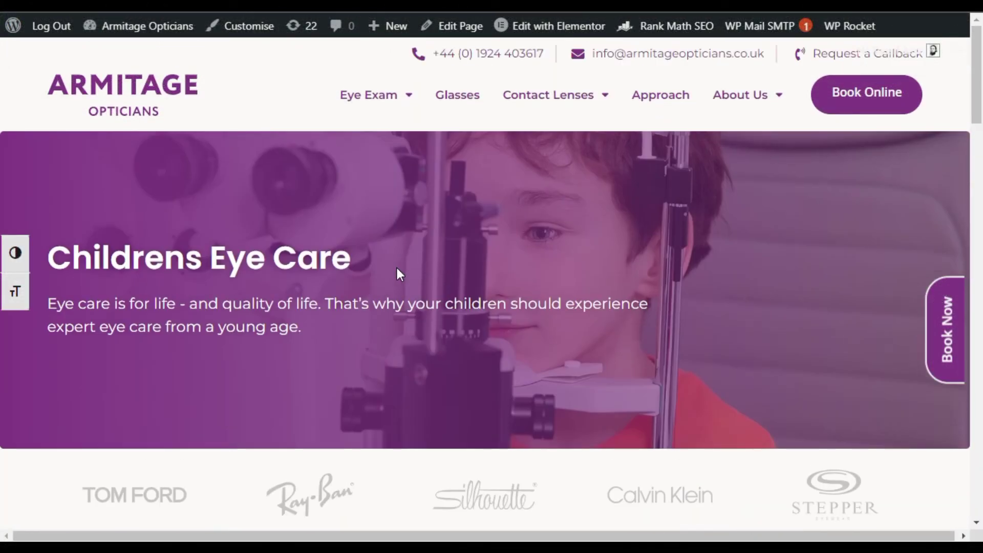
{"action": "scroll", "coordinate": [397, 268], "scroll_direction": "down", "scroll_amount": 12}
{"action": "scroll", "coordinate": [332, 259], "scroll_direction": "up", "scroll_amount": 4}
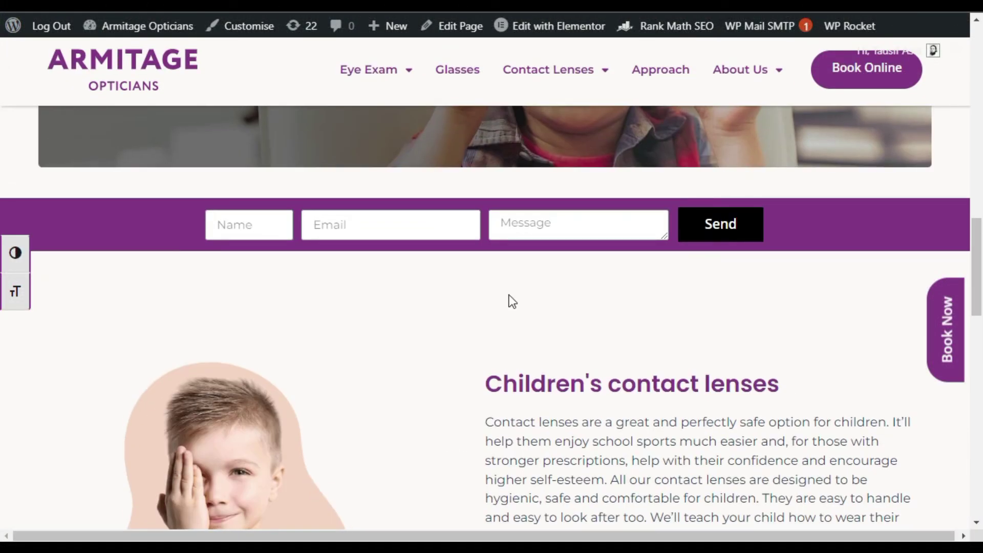
{"action": "left_click", "coordinate": [239, 229]}
{"action": "type", "text": "John"}
{"action": "key", "text": "Tab"}
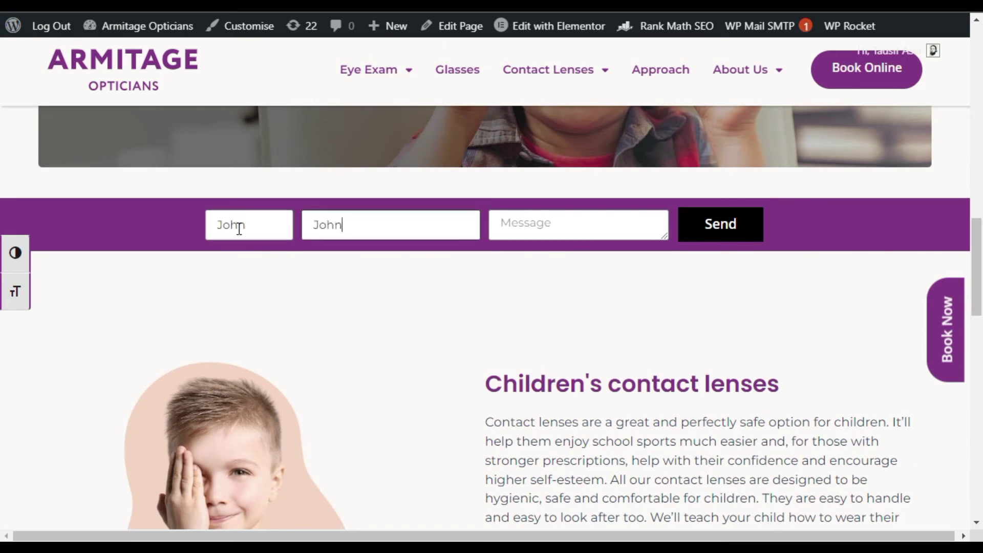
{"action": "type", "text": "Hi"}
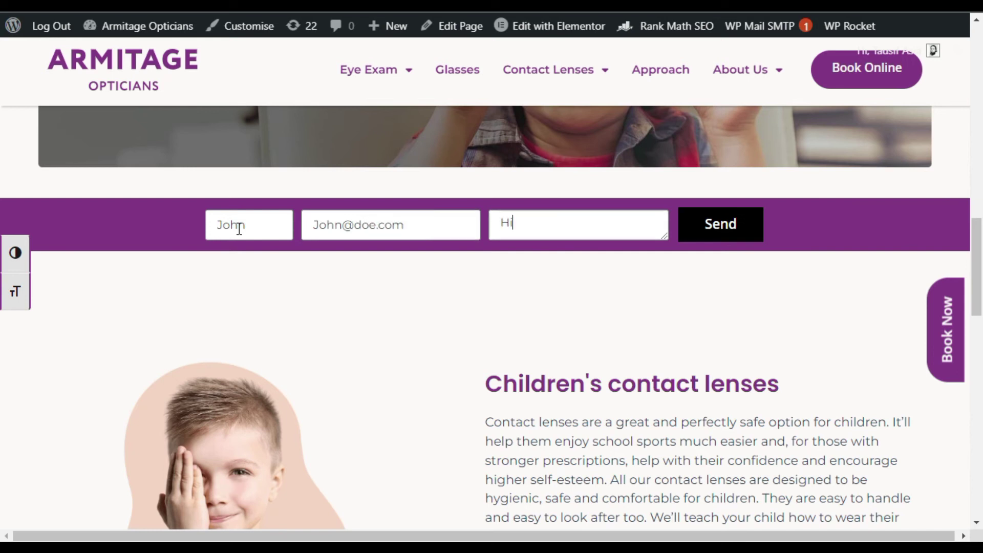
{"action": "type", "text": ", I am John"}
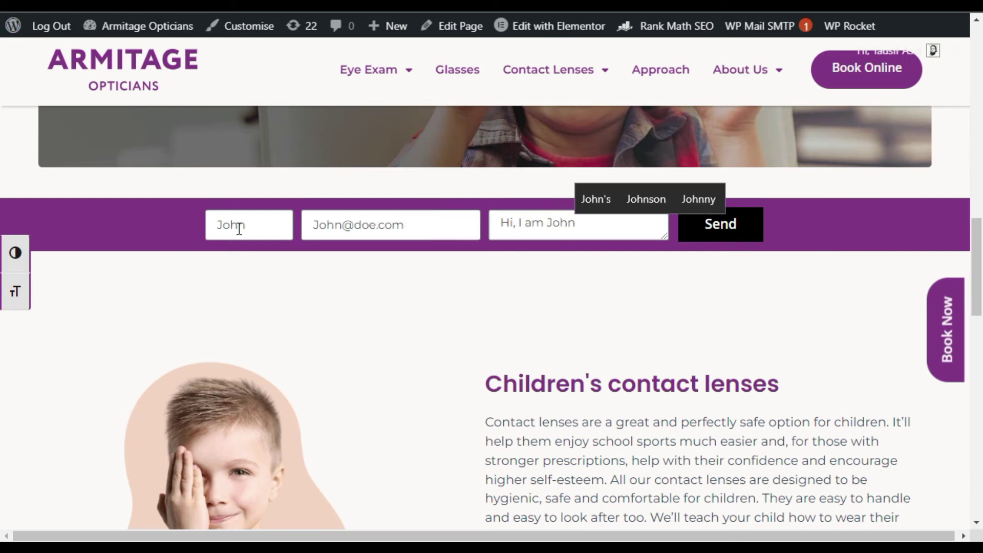
{"action": "left_click", "coordinate": [751, 214]}
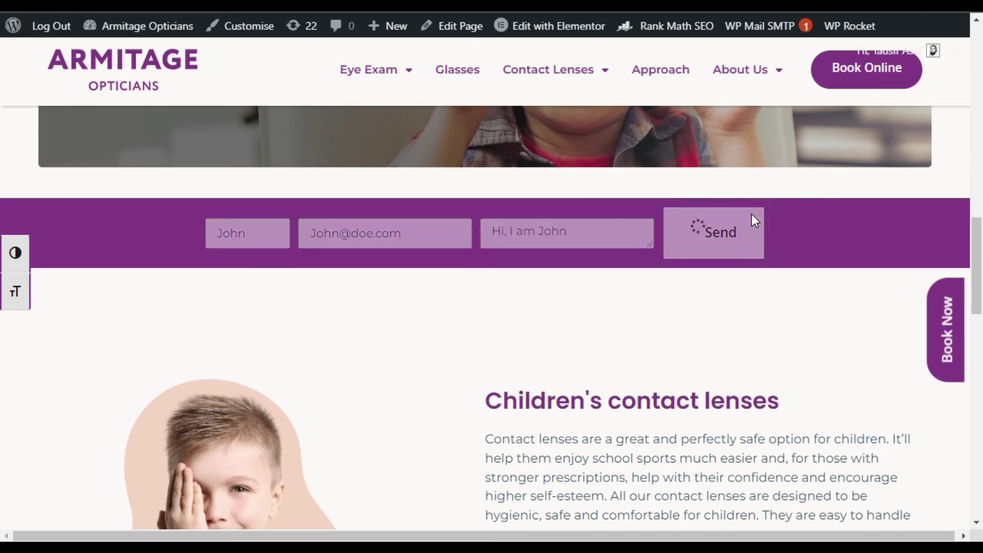
{"action": "left_click_drag", "start_coordinate": [224, 261], "coordinate": [416, 263]}
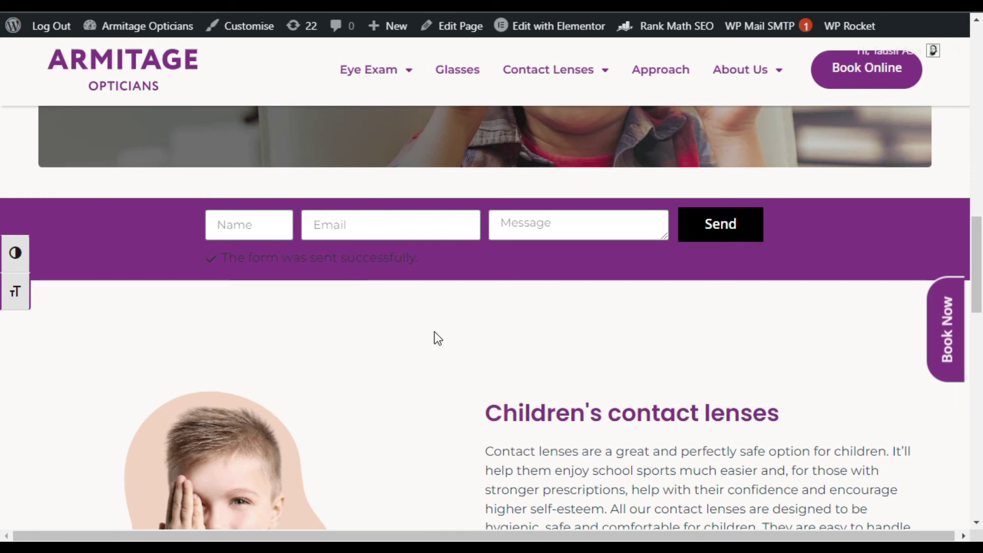
{"action": "scroll", "coordinate": [434, 333], "scroll_direction": "up", "scroll_amount": 2}
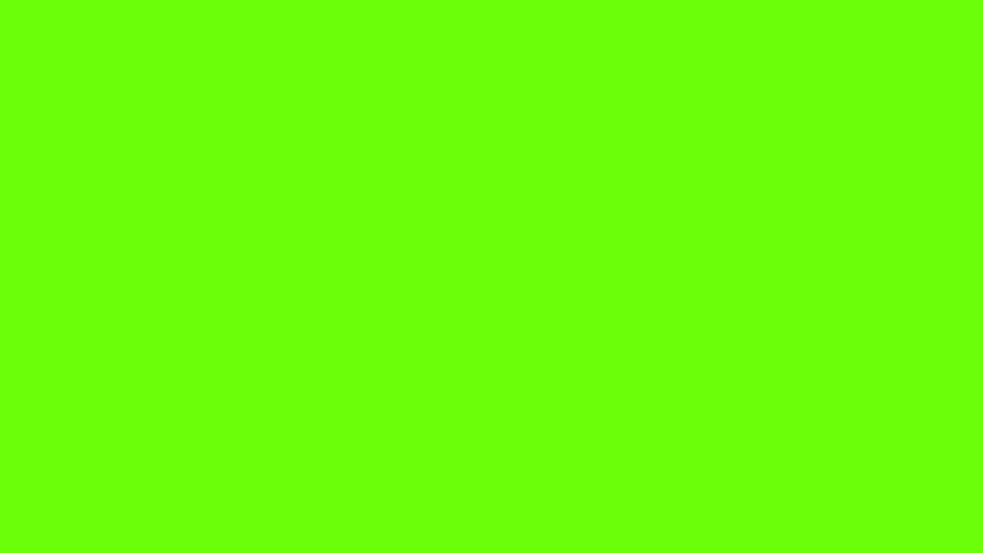